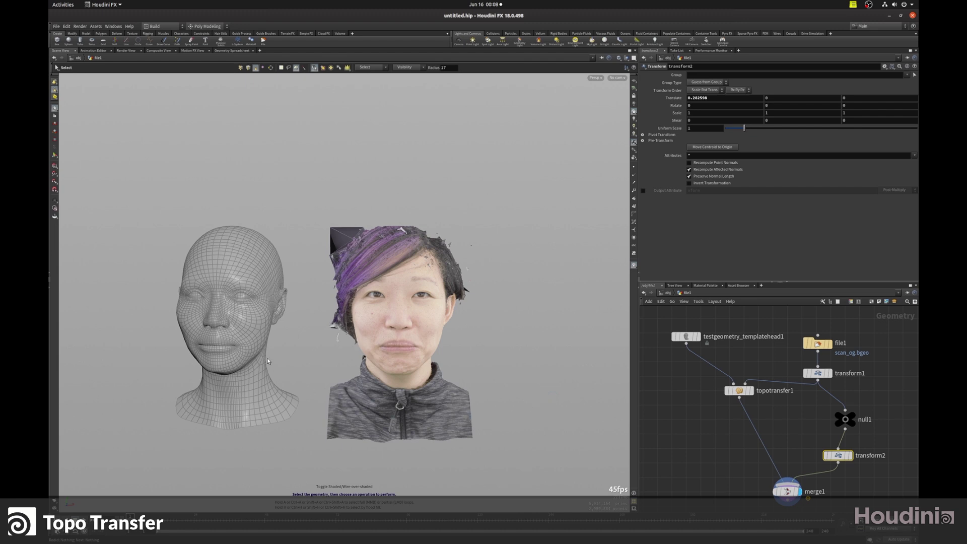
# - Turn off the wireframe overlay on the template head and examine both the template and the scanned face up close from several angles
pyautogui.hotkey('shift', 'w')
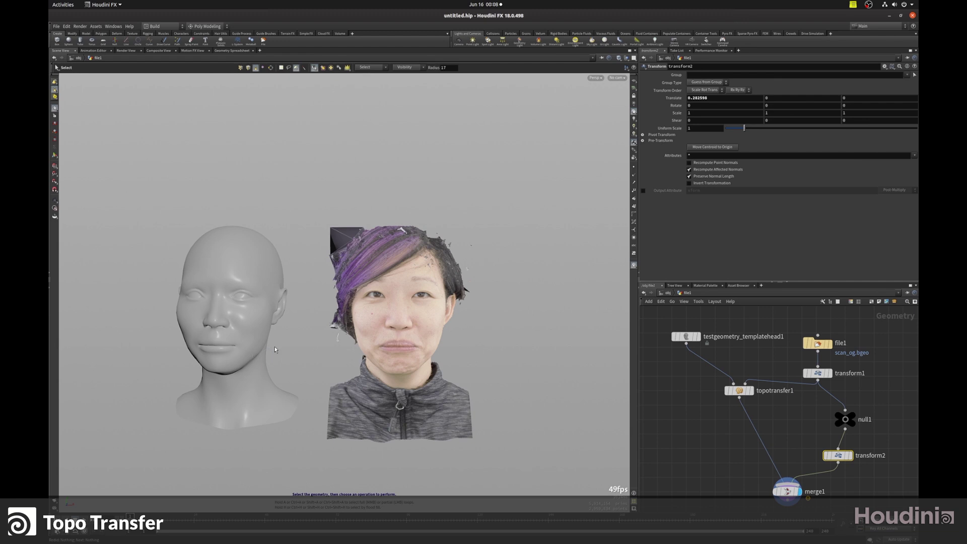
pyautogui.press('Escape')
pyautogui.scroll(5, 262, 359)
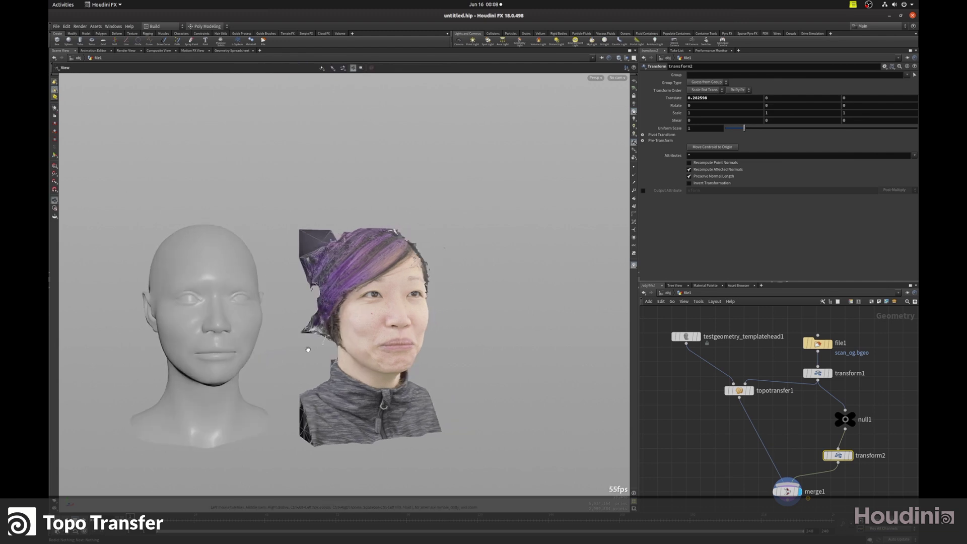
pyautogui.scroll(5, 433, 308)
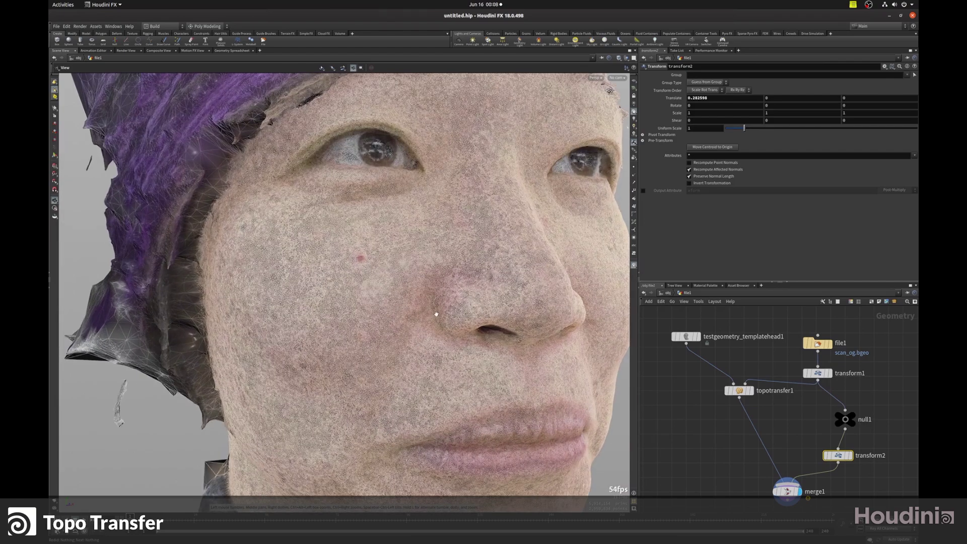
pyautogui.moveTo(364, 292); pyautogui.dragTo(574, 291)
pyautogui.moveTo(574, 290); pyautogui.dragTo(370, 288, button='right')
pyautogui.moveTo(371, 289); pyautogui.dragTo(507, 271, button='middle')
pyautogui.moveTo(506, 271); pyautogui.dragTo(438, 272, button='right')
pyautogui.moveTo(588, 284); pyautogui.dragTo(528, 286, button='right')
pyautogui.moveTo(411, 299)
pyautogui.mouseDown()
pyautogui.moveTo(476, 302)
pyautogui.moveTo(402, 305)
pyautogui.mouseUp()
pyautogui.moveTo(433, 330); pyautogui.dragTo(501, 340, button='right')
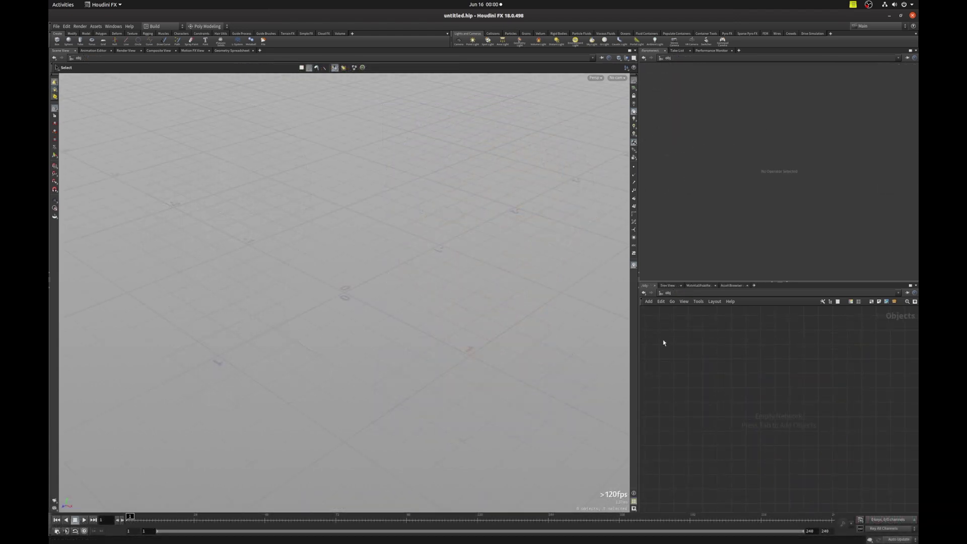
# - Create a File geometry object at the object level and go inside its network
pyautogui.press('Tab')
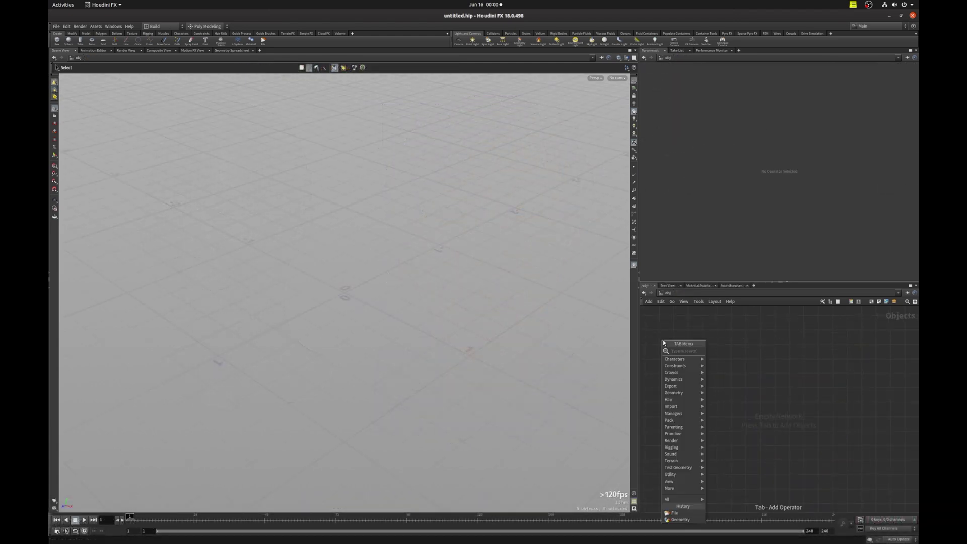
pyautogui.write('fi')
pyautogui.press('Return')
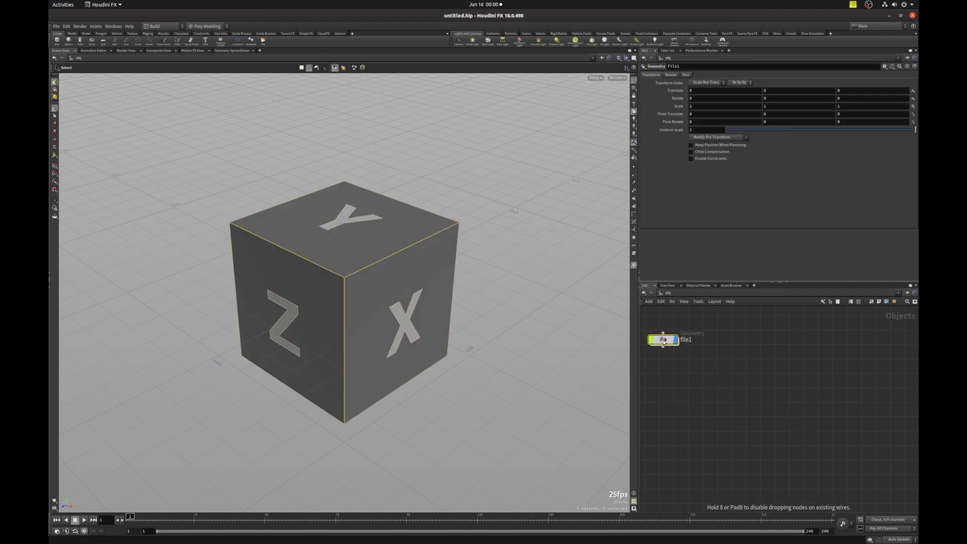
pyautogui.press('Return')
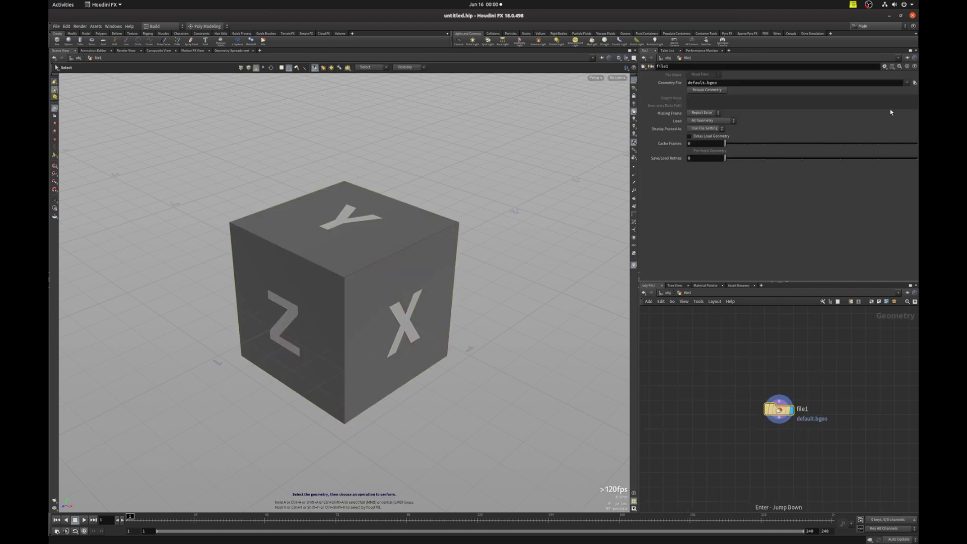
# - Load scan_og.bgeo into the File node and frame the whole scanned head
pyautogui.click(909, 83)
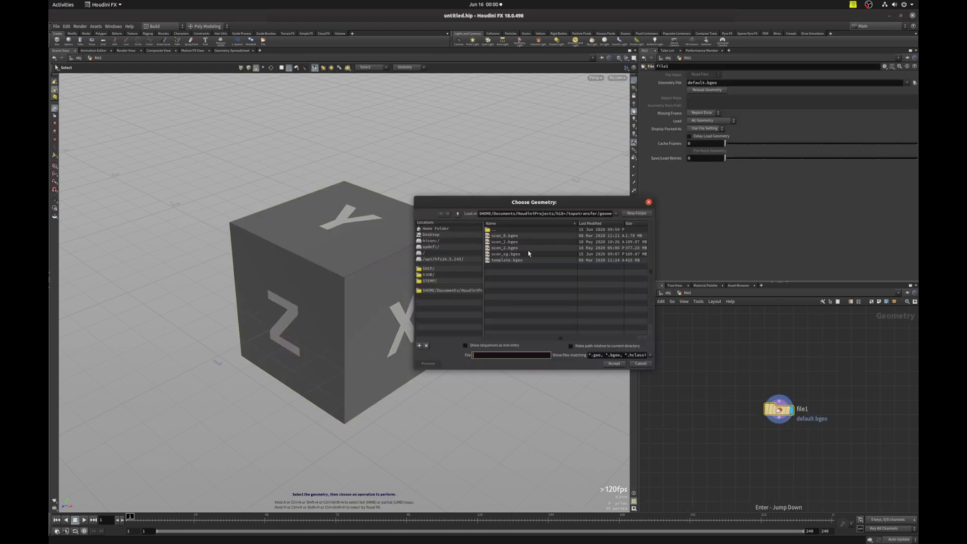
pyautogui.click(529, 254)
pyautogui.doubleClick(529, 253)
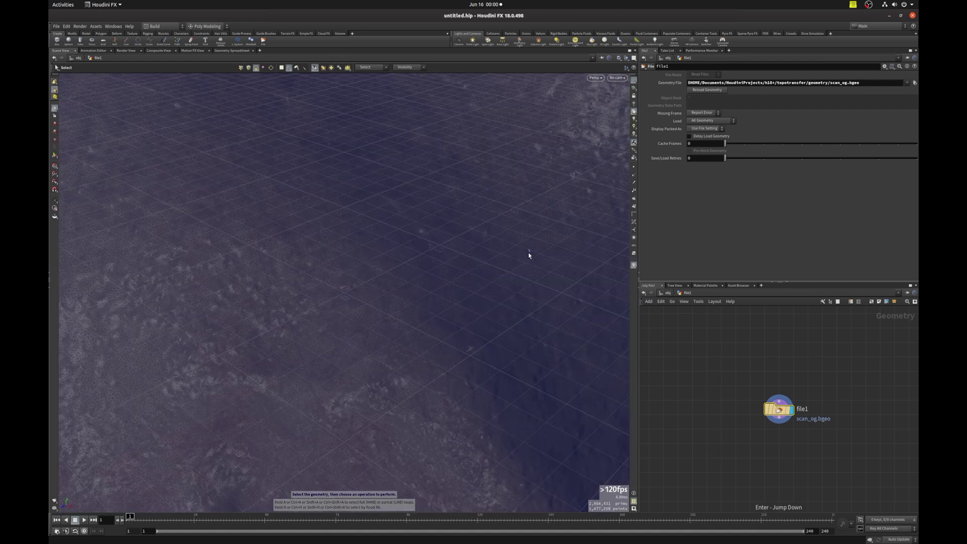
pyautogui.hotkey('space', 'h')
pyautogui.moveTo(528, 250); pyautogui.dragTo(401, 224)
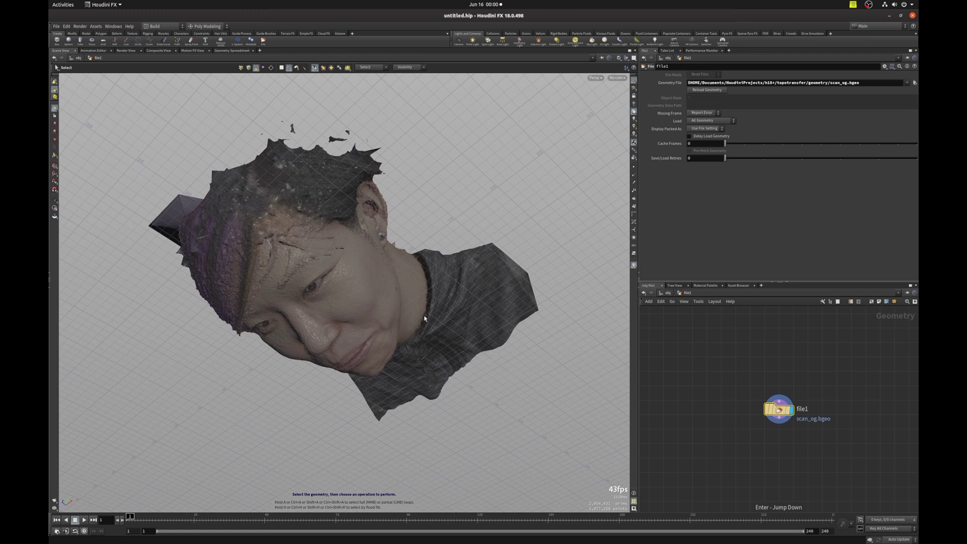
# - Move the file1 node higher in the network and add a Transform node connected below it
pyautogui.moveTo(778, 408); pyautogui.dragTo(764, 386)
pyautogui.click(765, 386)
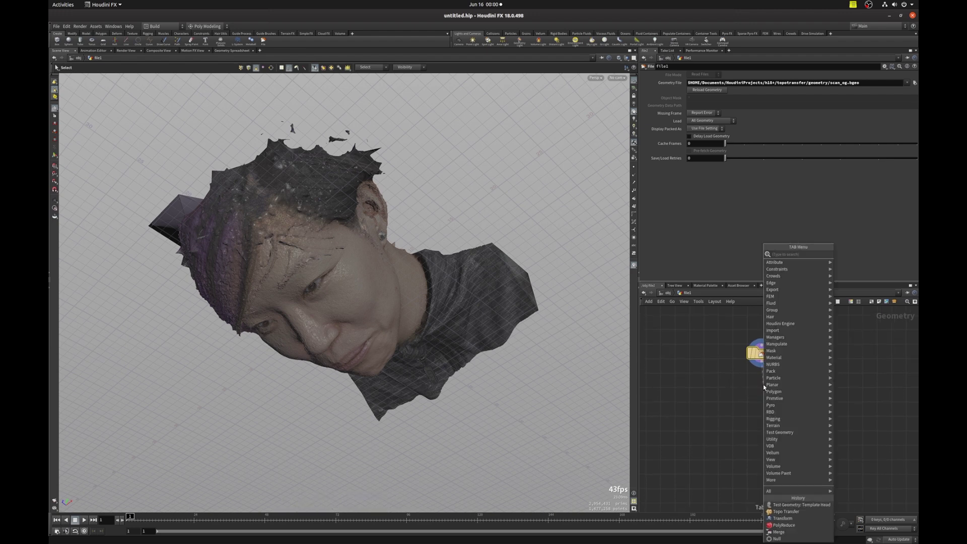
pyautogui.write('trans')
pyautogui.press('Return')
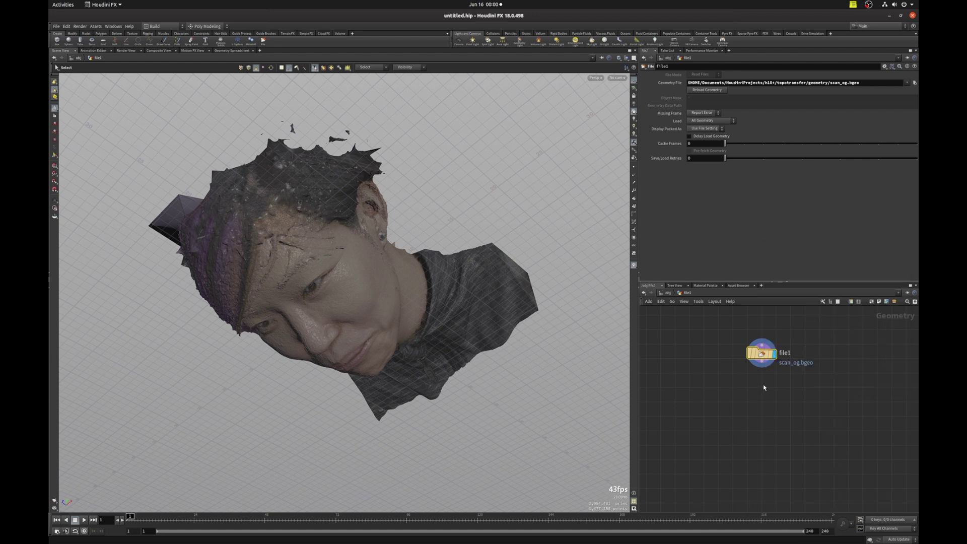
pyautogui.click(763, 385)
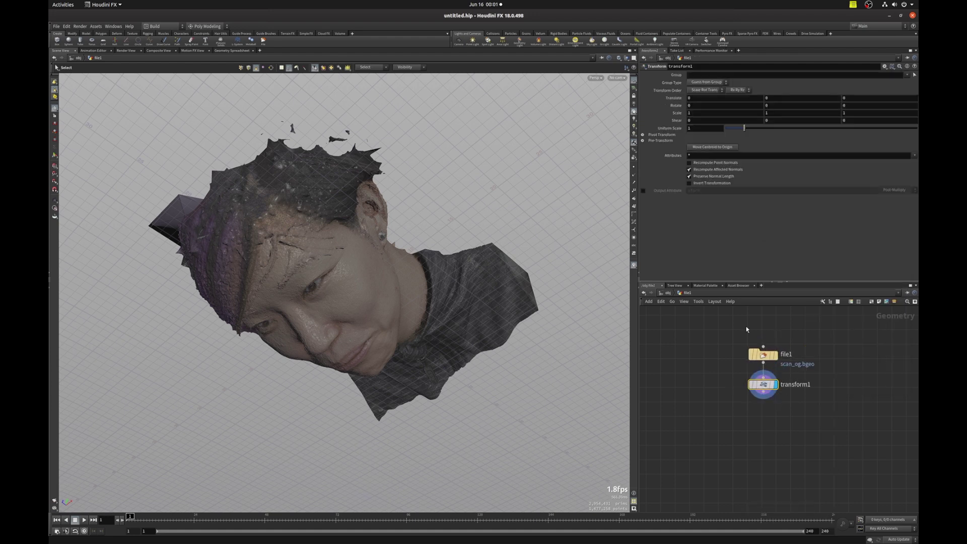
# - Rotate the scan -90 degrees about the X axis with the Transform node so the head stands upright
pyautogui.press('Return')
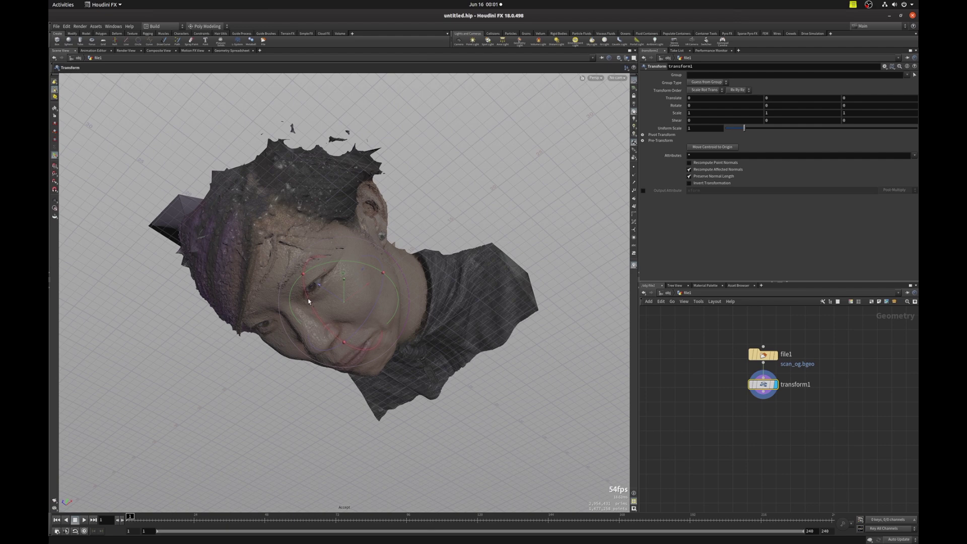
pyautogui.moveTo(309, 301); pyautogui.dragTo(349, 262)
pyautogui.keyDown('alt'); pyautogui.moveTo(338, 385); pyautogui.dragTo(331, 288, button='middle'); pyautogui.keyUp('alt')
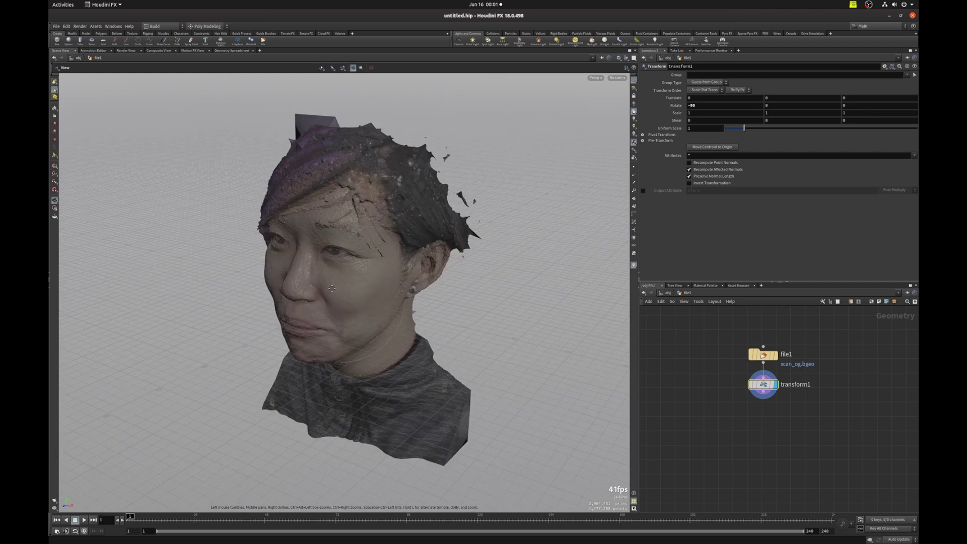
pyautogui.moveTo(332, 289); pyautogui.dragTo(331, 294)
# - Set the uniform scale of transform1 to 0.01 and reframe the scaled-down scan
pyautogui.press('t')
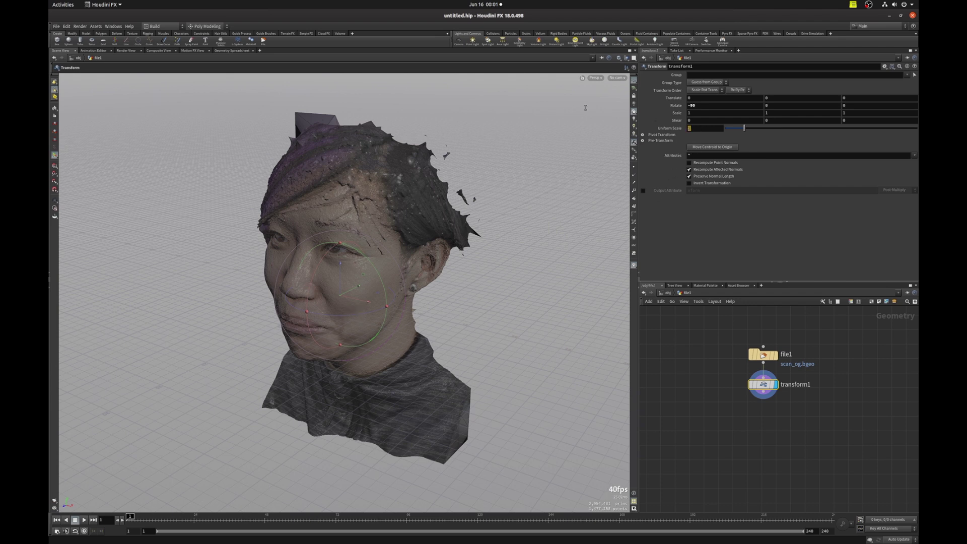
pyautogui.write('0.01')
pyautogui.press('Return')
pyautogui.hotkey('space', 'g')
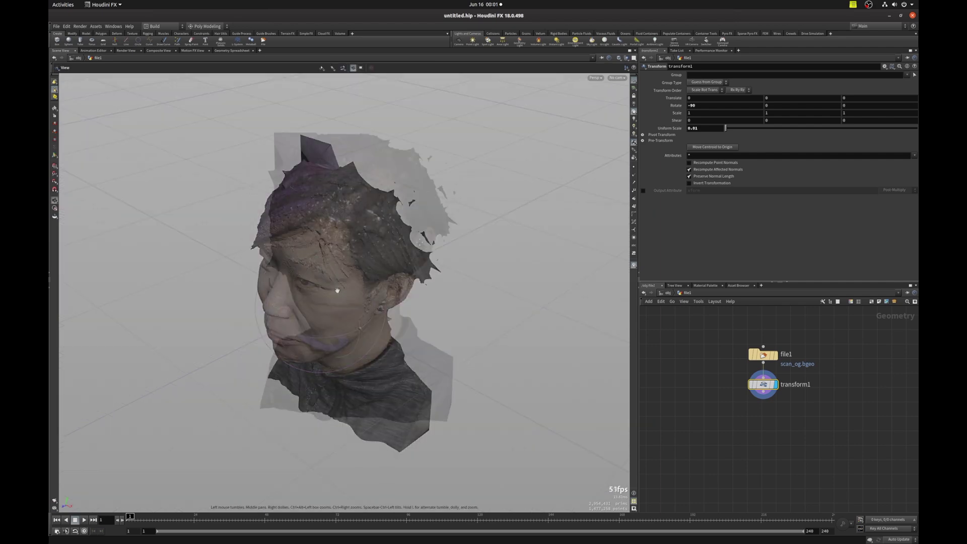
pyautogui.moveTo(337, 291); pyautogui.dragTo(374, 272)
pyautogui.press('s')
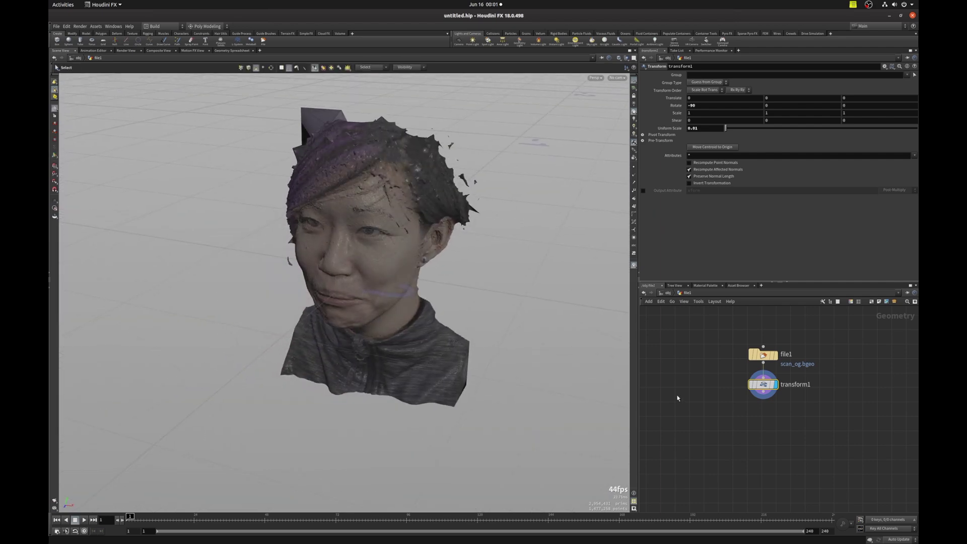
# - Add a Topo Transfer node beside the scan's node chain
pyautogui.moveTo(667, 394); pyautogui.dragTo(707, 382, button='middle')
pyautogui.press('Tab')
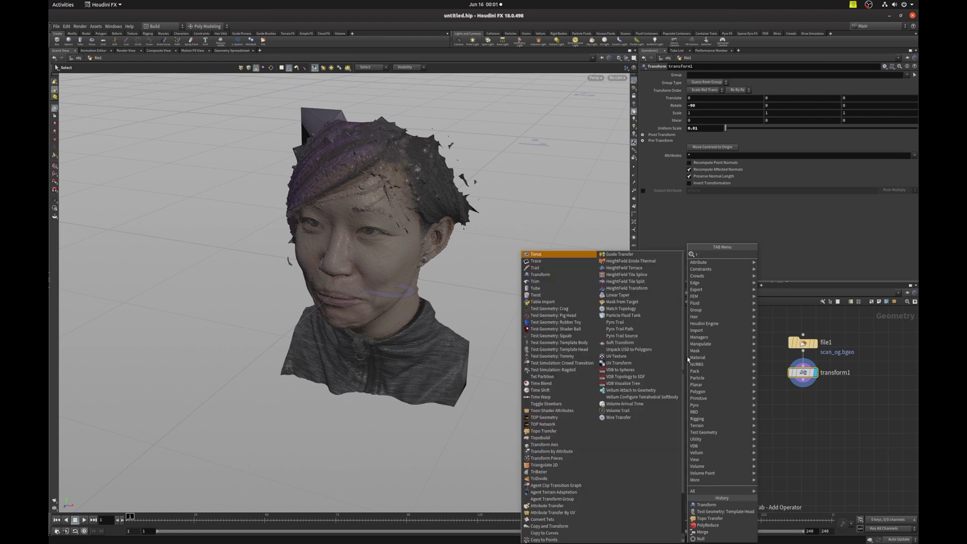
pyautogui.write('topo')
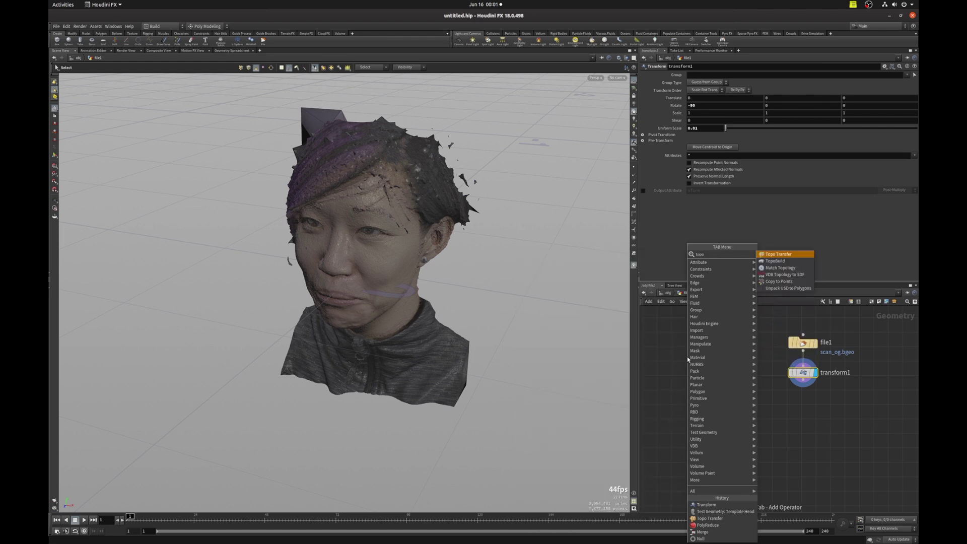
pyautogui.press('Return')
pyautogui.click(725, 394)
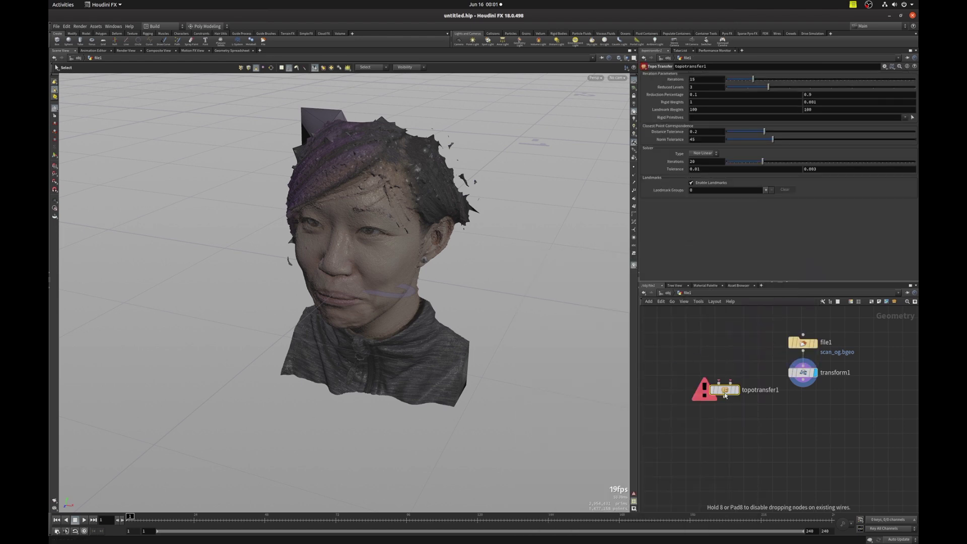
# - Connect the output of transform1 to the second input of topotransfer1
pyautogui.scroll(3, 724, 394)
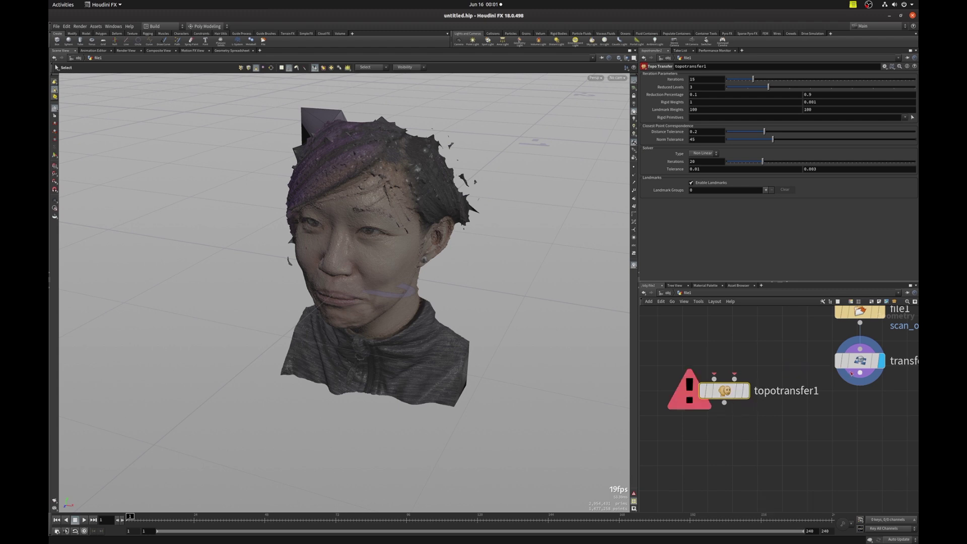
pyautogui.moveTo(859, 373); pyautogui.dragTo(742, 369)
pyautogui.scroll(-3, 690, 346)
# - Add a Test Geometry: Template Head node above topotransfer1 and show it as a wireframe template over the scan
pyautogui.moveTo(690, 346); pyautogui.dragTo(750, 367, button='middle')
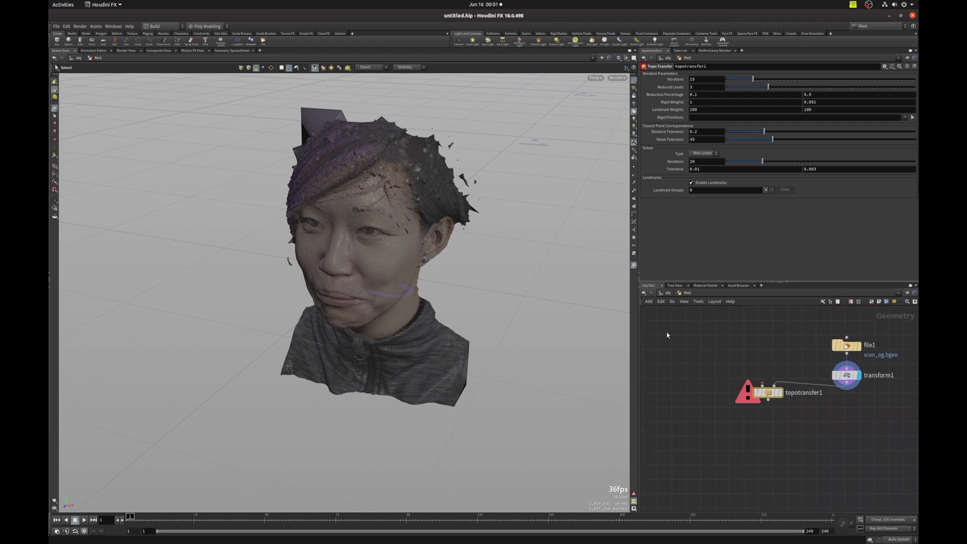
pyautogui.press('Tab')
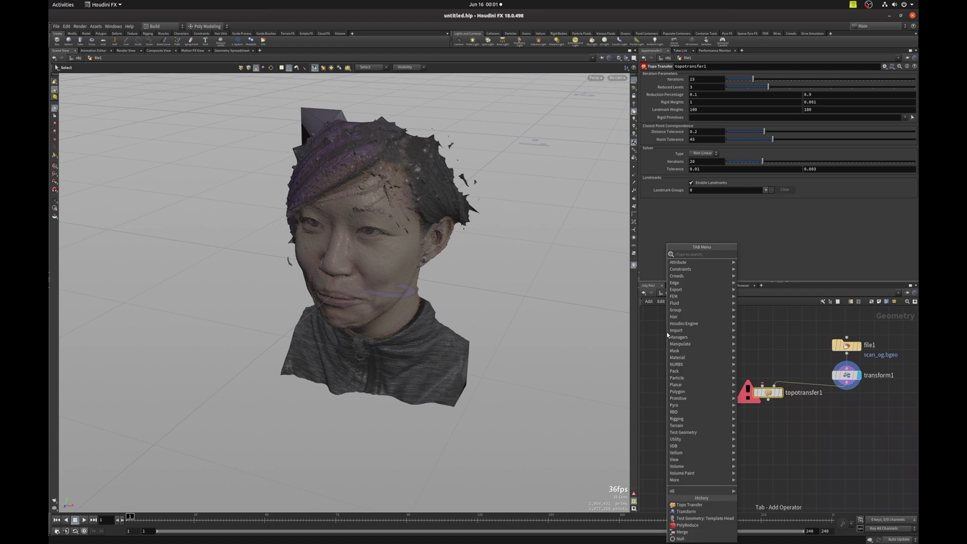
pyautogui.write('templ')
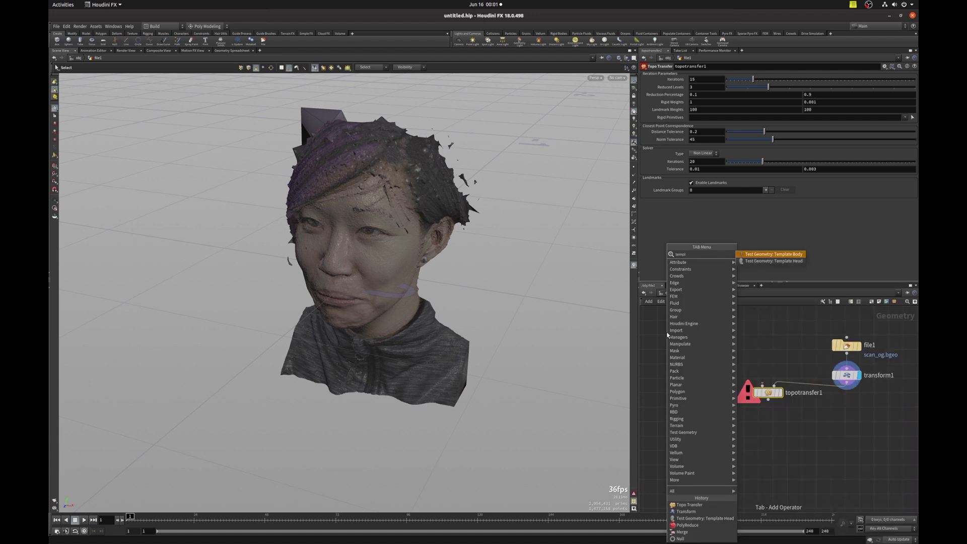
pyautogui.press('Return')
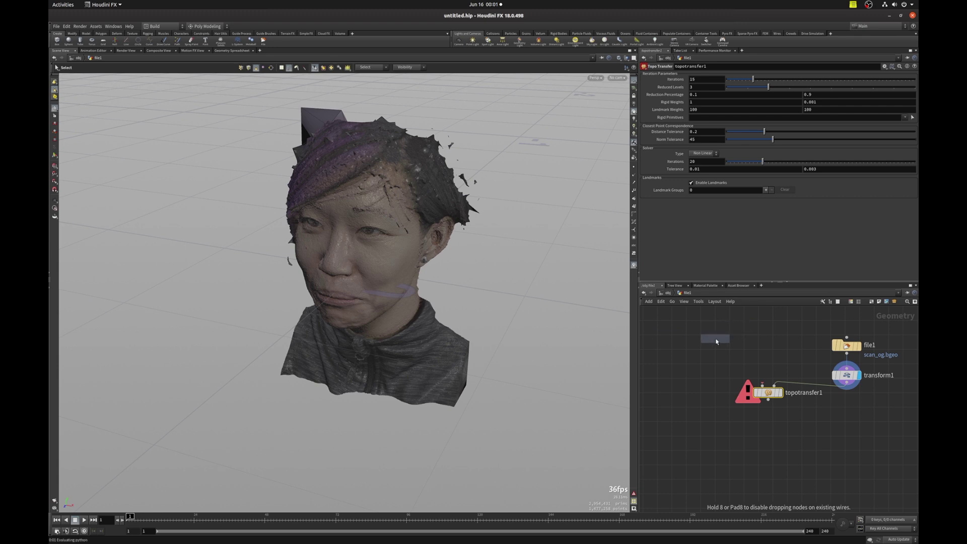
pyautogui.click(722, 338)
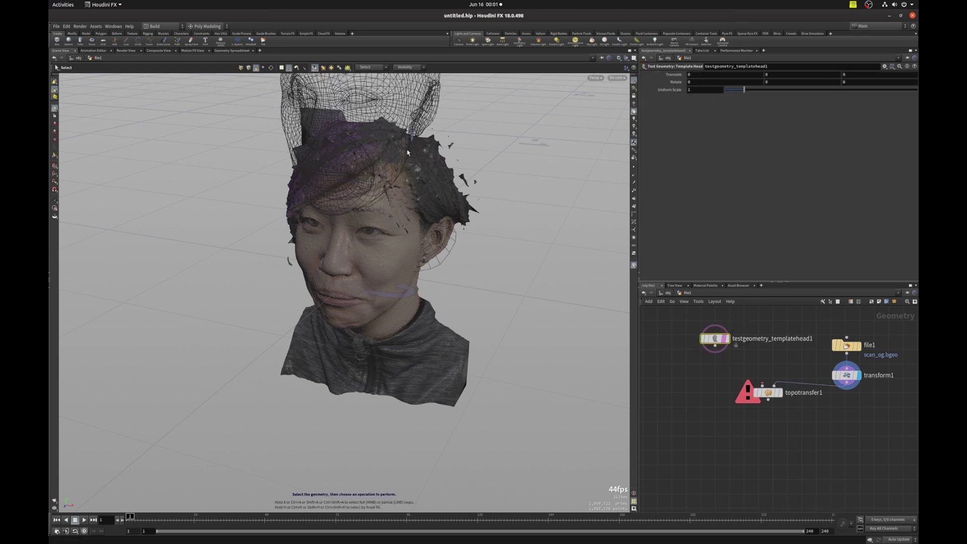
# - In the front view, raise the scan to a Y translation of about 0.155 with transform1 so its face overlaps the wireframe template head
pyautogui.keyDown('alt'); pyautogui.moveTo(403, 162); pyautogui.dragTo(423, 210, button='middle'); pyautogui.keyUp('alt')
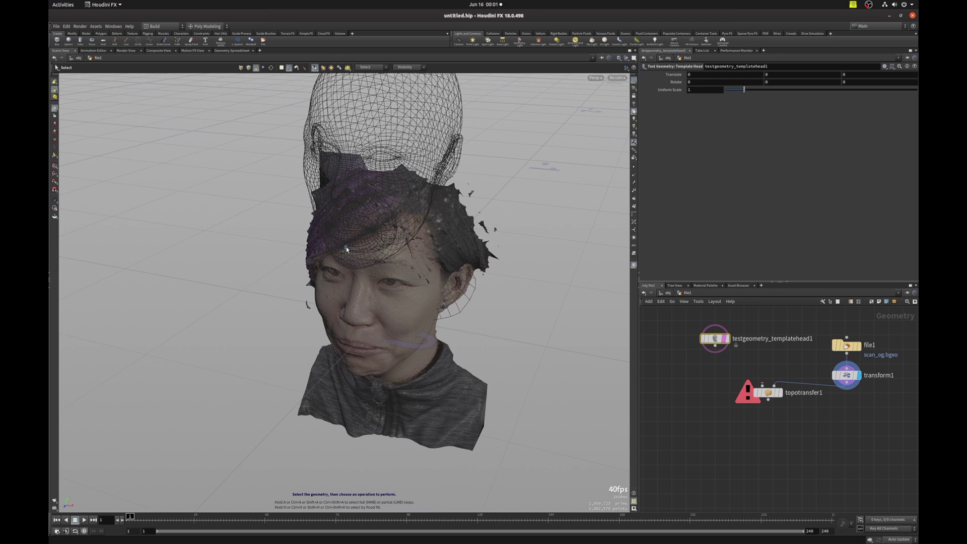
pyautogui.hotkey('space', '2')
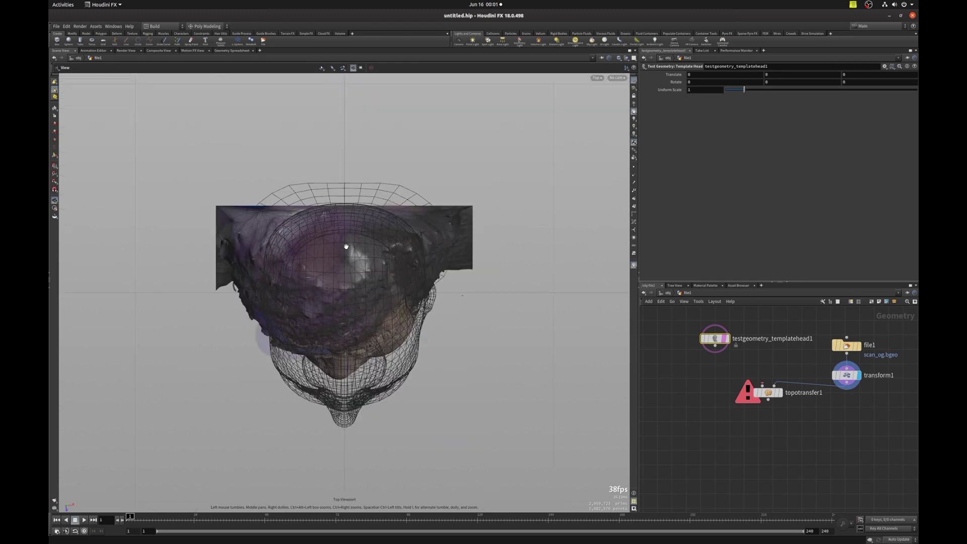
pyautogui.hotkey('space', '3')
pyautogui.moveTo(431, 339); pyautogui.dragTo(407, 270, button='middle')
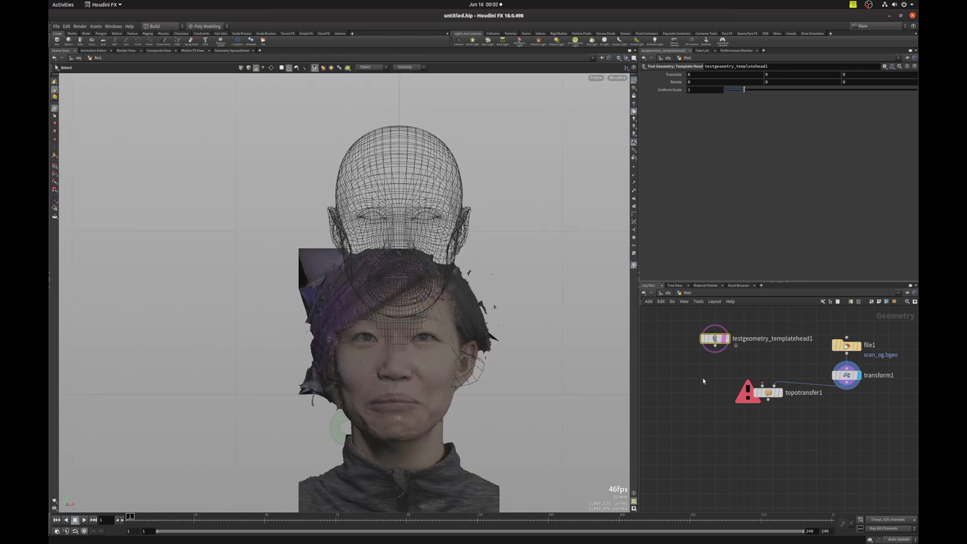
pyautogui.click(847, 375)
pyautogui.press('Return')
pyautogui.moveTo(401, 355); pyautogui.dragTo(422, 242)
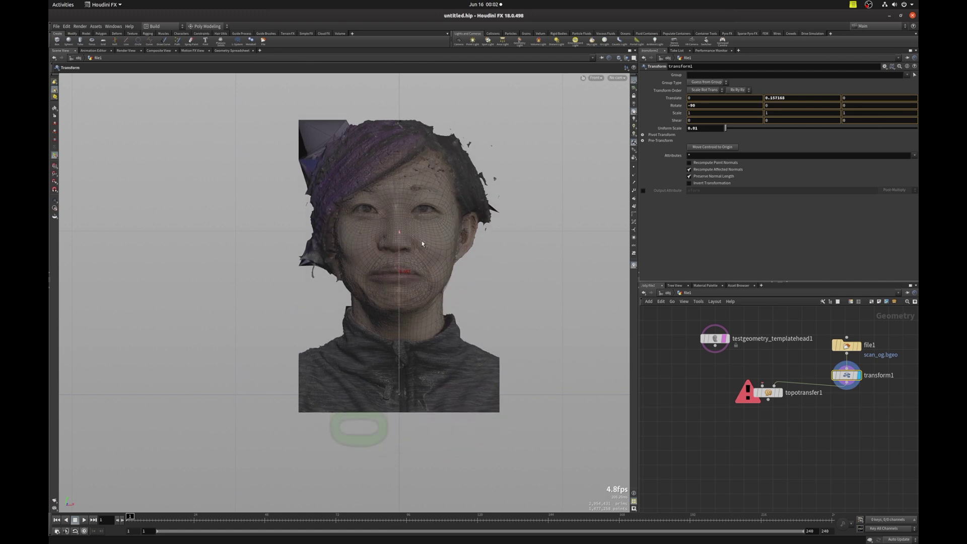
pyautogui.hotkey('shift', 'w')
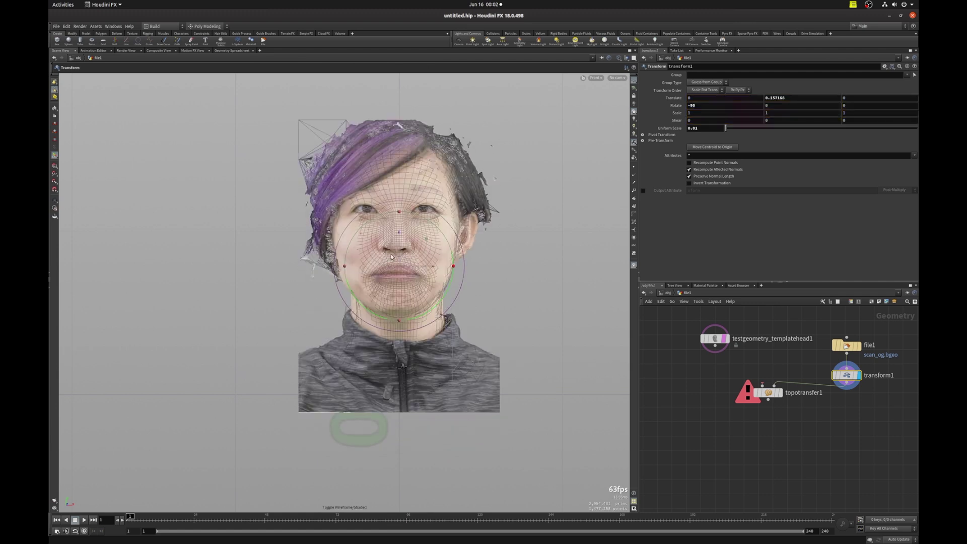
pyautogui.moveTo(400, 241); pyautogui.dragTo(400, 244)
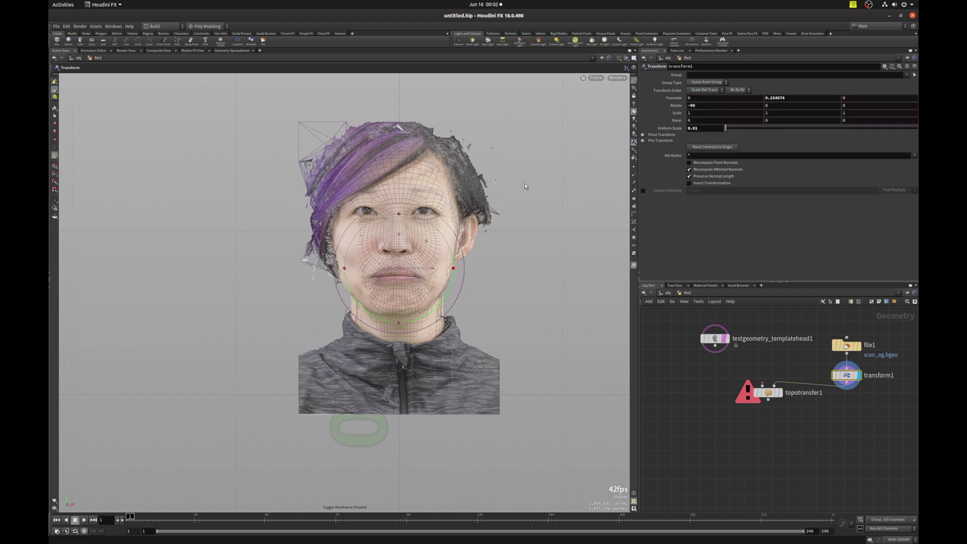
# - Set the uniform scale of transform1 to 0.0095 to match the template head's size
pyautogui.click(702, 128)
pyautogui.press('BackSpace')
pyautogui.write('5')
pyautogui.press('Return')
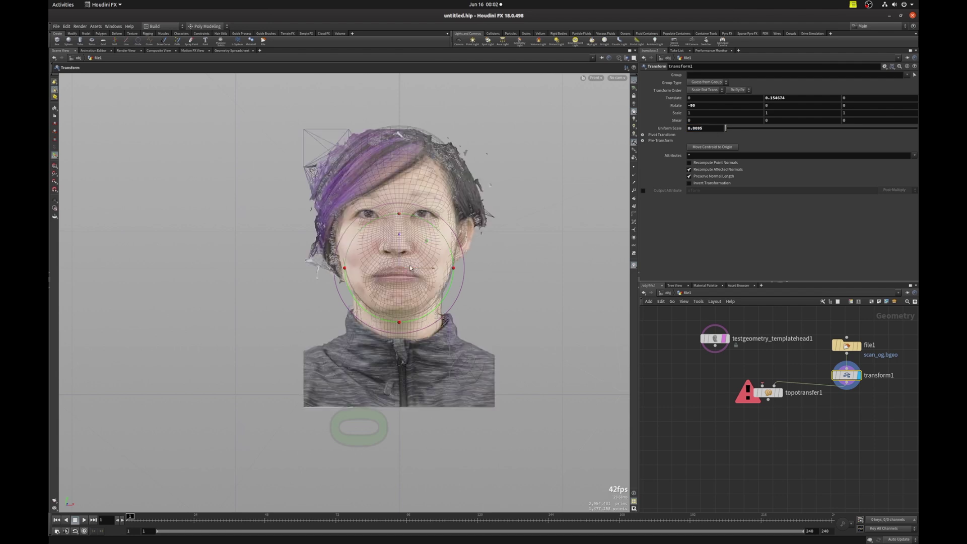
# - Shift the scan to an X translation of about 0.003 and inspect both heads from the side in perspective
pyautogui.moveTo(427, 272); pyautogui.dragTo(390, 190)
pyautogui.hotkey('space', '1')
pyautogui.moveTo(390, 190); pyautogui.dragTo(417, 243, button='middle')
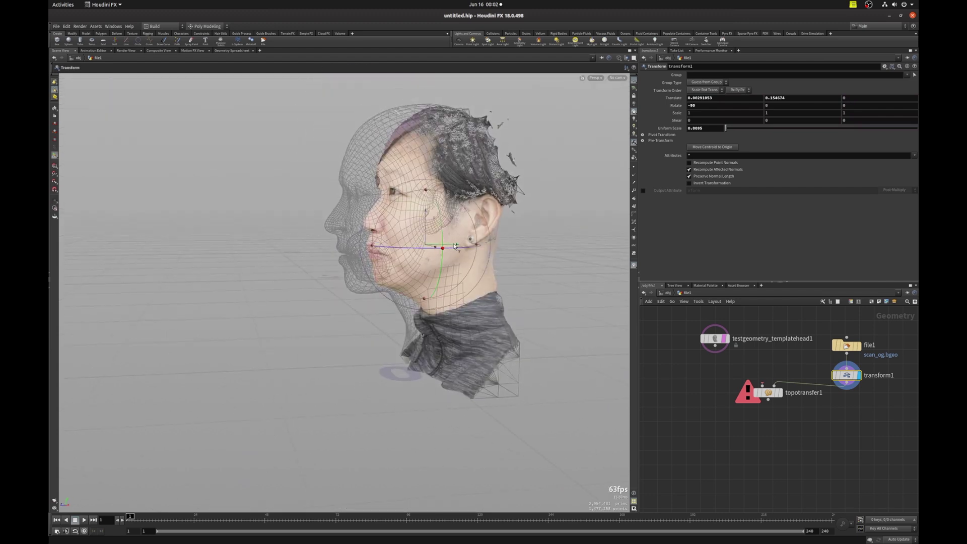
# - Move the scan to a Z translation of about 0.037 and set its uniform scale to 0.0098 to match the template head
pyautogui.moveTo(455, 246); pyautogui.dragTo(424, 246)
pyautogui.keyDown('alt'); pyautogui.moveTo(584, 179); pyautogui.dragTo(570, 178); pyautogui.keyUp('alt')
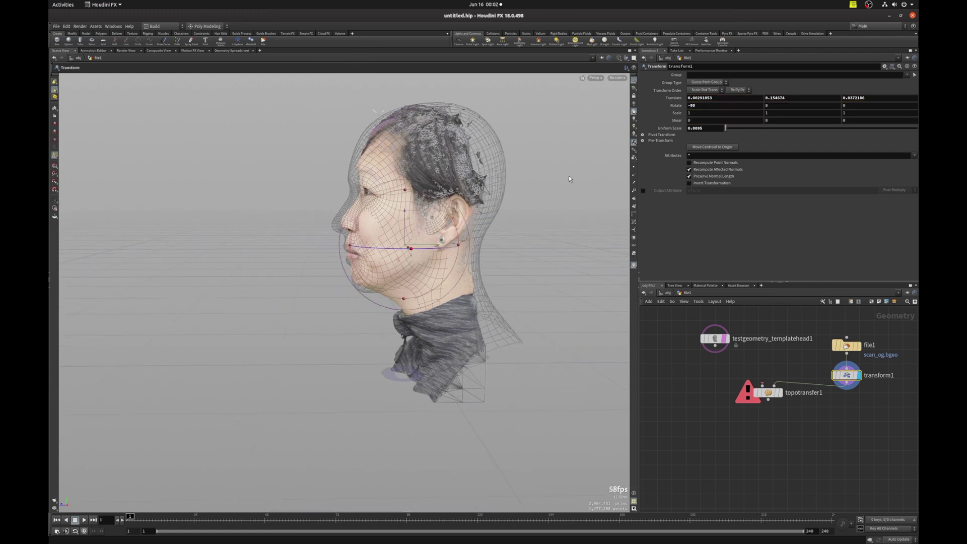
pyautogui.click(700, 128)
pyautogui.press('Return')
pyautogui.keyDown('alt'); pyautogui.moveTo(372, 272); pyautogui.dragTo(536, 269); pyautogui.keyUp('alt')
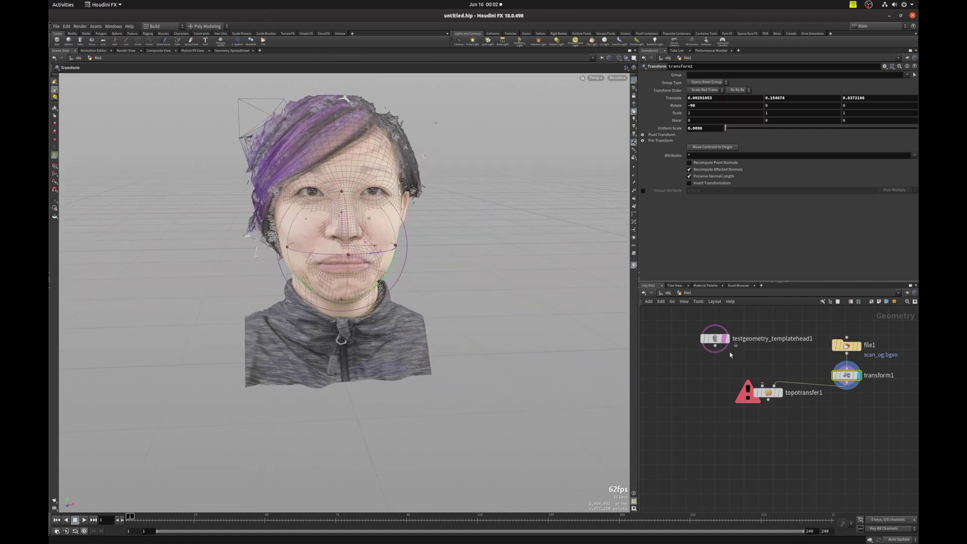
# - Turn off the template head's template display, connect it to the first input of topotransfer1, and display topotransfer1
pyautogui.click(725, 339)
pyautogui.moveTo(715, 346); pyautogui.dragTo(777, 407)
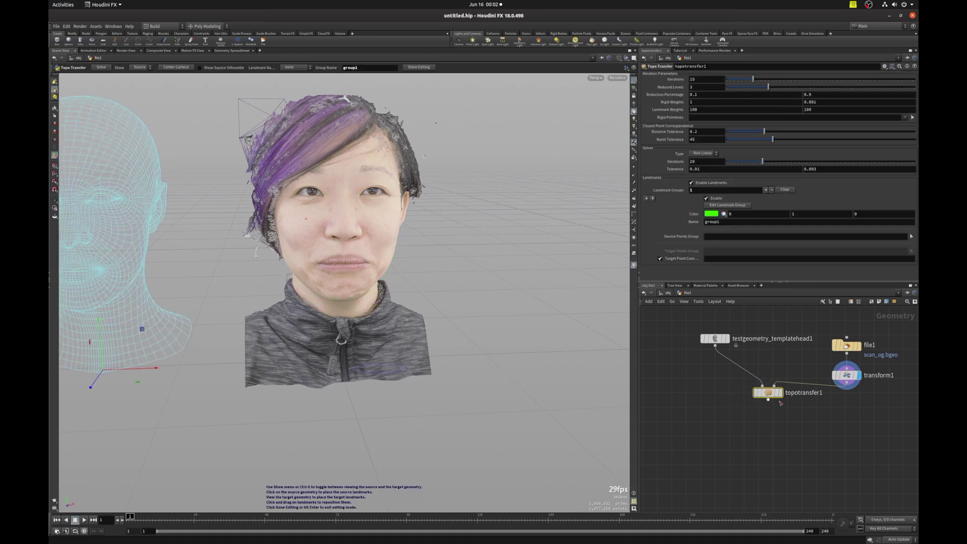
pyautogui.click(784, 375)
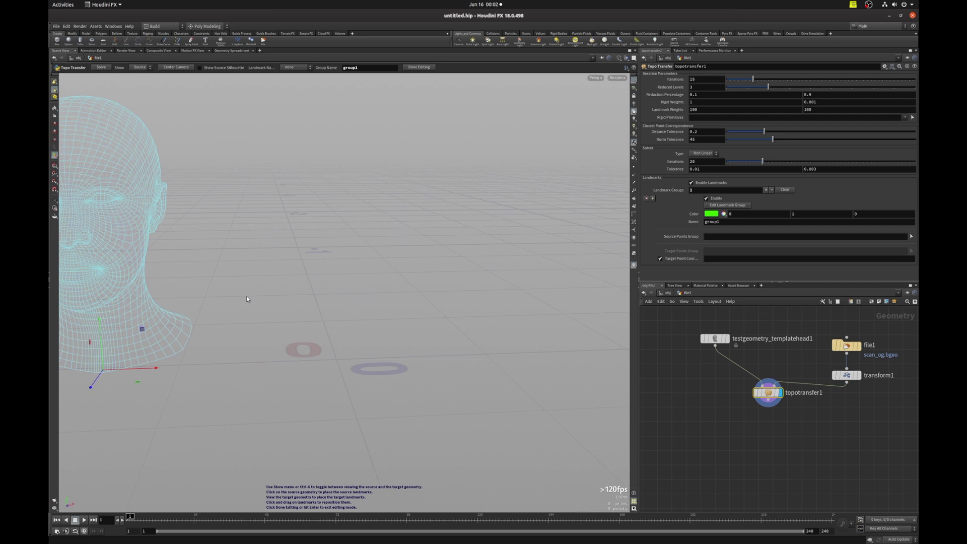
# - Show the source template head shaded instead of as a wireframe, framed large enough for placing landmarks
pyautogui.moveTo(220, 277)
pyautogui.keyDown('alt'); pyautogui.mouseDown(button='middle')
pyautogui.moveTo(236, 268)
pyautogui.moveTo(340, 287)
pyautogui.mouseUp(button='middle'); pyautogui.keyUp('alt')
pyautogui.hotkey('shift', 'w')
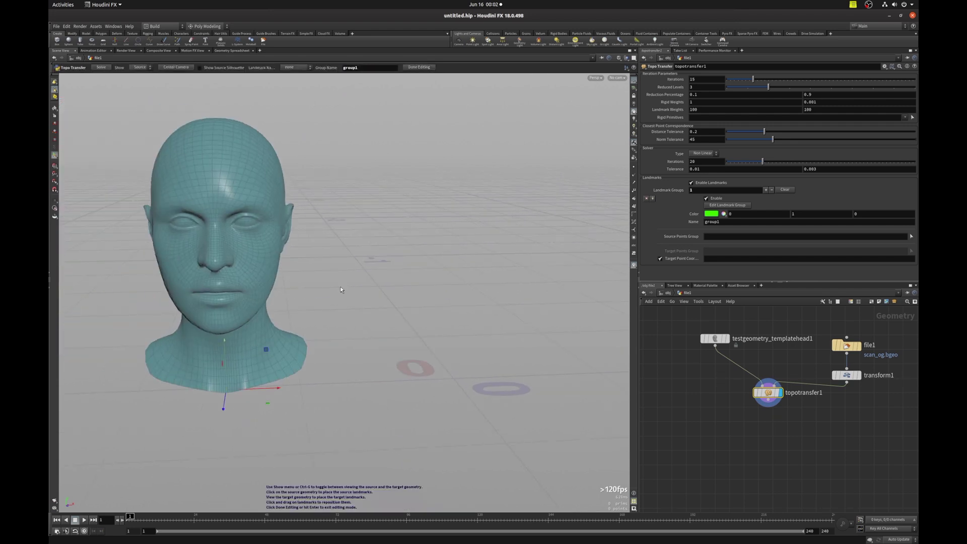
pyautogui.keyDown('alt'); pyautogui.moveTo(214, 228); pyautogui.dragTo(271, 233, button='middle'); pyautogui.keyUp('alt')
pyautogui.keyDown('alt'); pyautogui.moveTo(271, 233); pyautogui.dragTo(352, 225, button='right'); pyautogui.keyUp('alt')
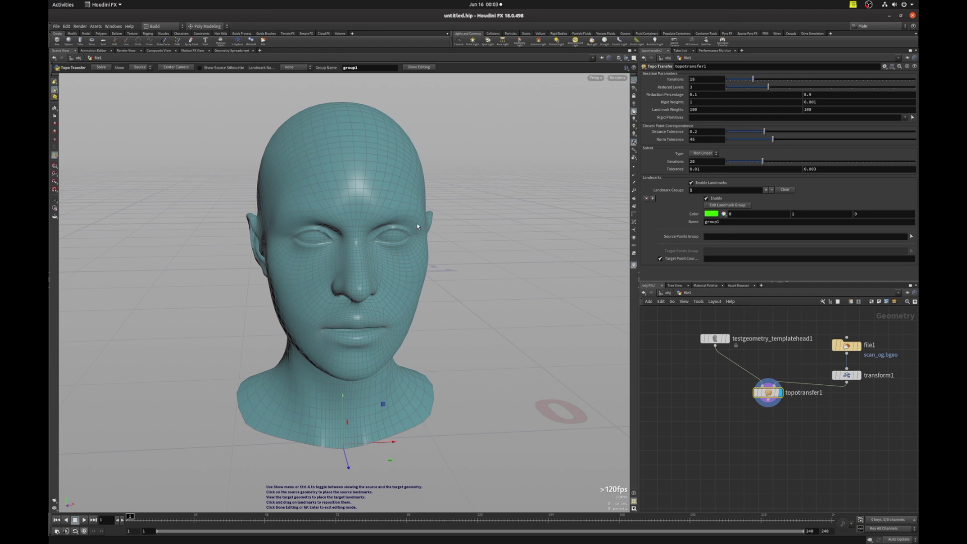
# - Place four source landmarks on the template head at the inner and outer corners of both eyes
pyautogui.click(335, 240)
pyautogui.click(293, 238)
pyautogui.moveTo(360, 241)
pyautogui.keyDown('alt'); pyautogui.mouseDown()
pyautogui.moveTo(350, 242)
pyautogui.moveTo(369, 242)
pyautogui.mouseUp(); pyautogui.keyUp('alt')
pyautogui.keyDown('alt'); pyautogui.moveTo(328, 238); pyautogui.dragTo(503, 262, button='right'); pyautogui.keyUp('alt')
pyautogui.keyDown('alt'); pyautogui.moveTo(504, 261); pyautogui.dragTo(398, 257); pyautogui.keyUp('alt')
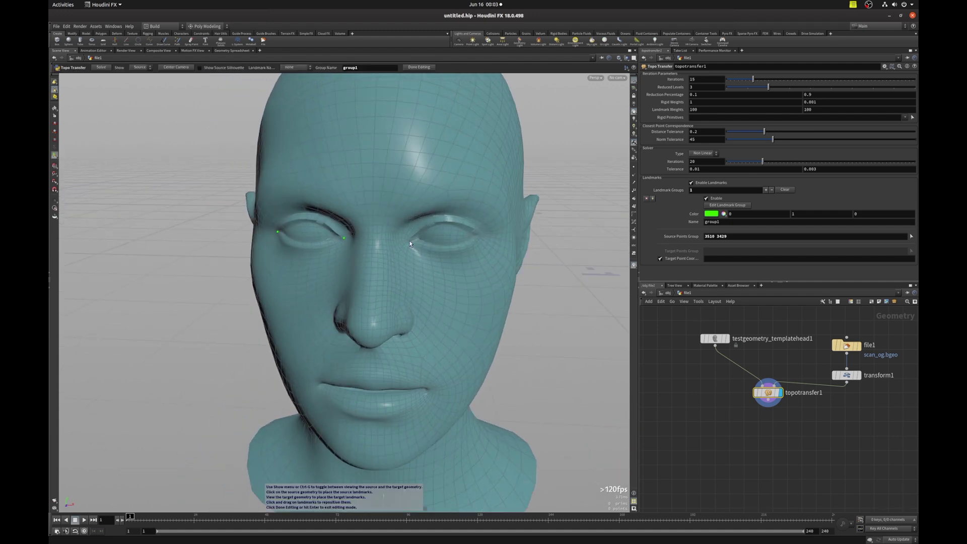
pyautogui.click(407, 240)
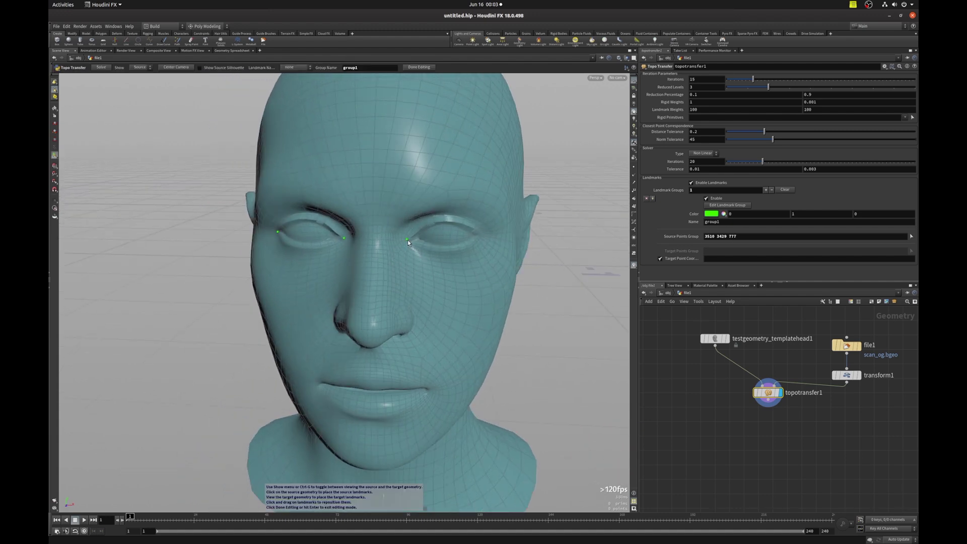
pyautogui.click(481, 236)
# - Show the target scan and place the two landmarks of its right eye on the inner and outer corners
pyautogui.hotkey('ctrl', 'g')
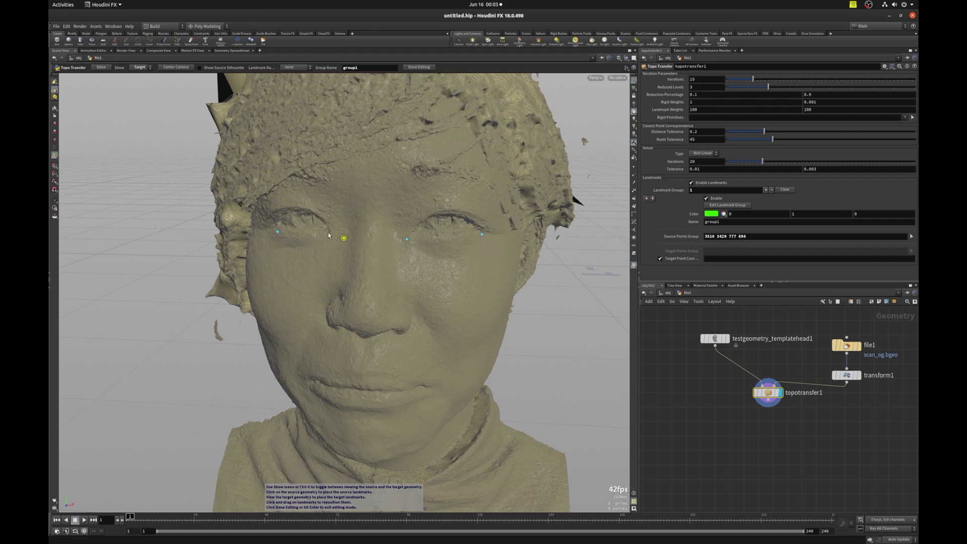
pyautogui.keyDown('alt'); pyautogui.moveTo(328, 235); pyautogui.dragTo(358, 237); pyautogui.keyUp('alt')
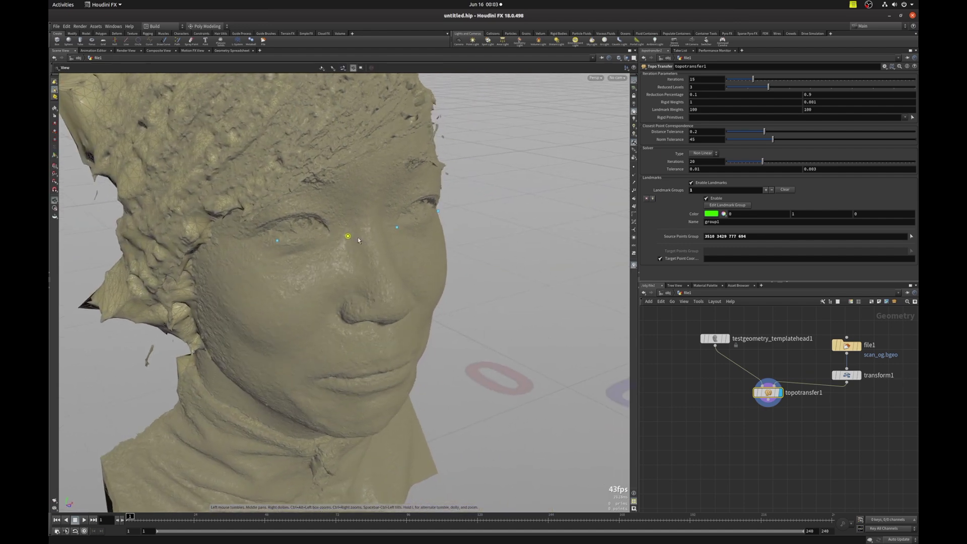
pyautogui.click(331, 233)
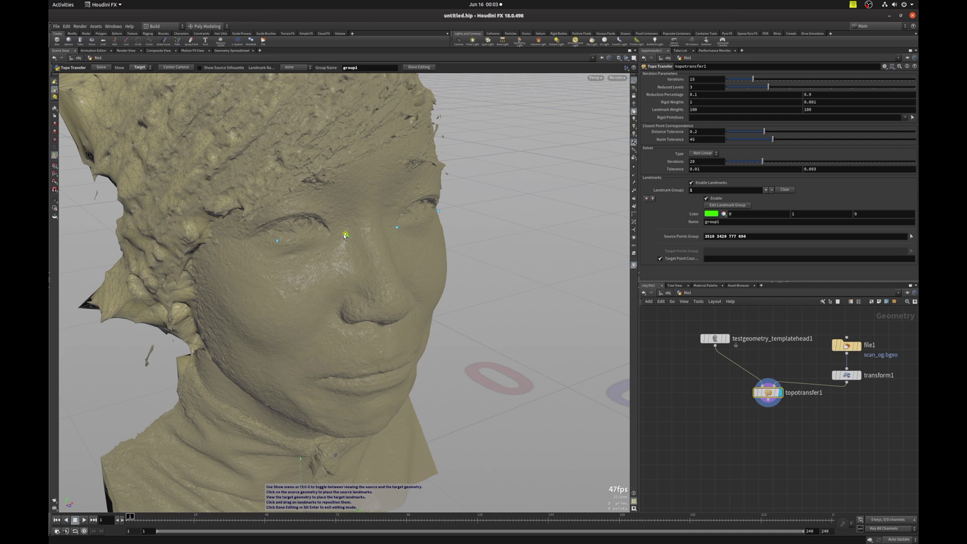
pyautogui.moveTo(331, 233); pyautogui.dragTo(319, 229)
pyautogui.press('Return')
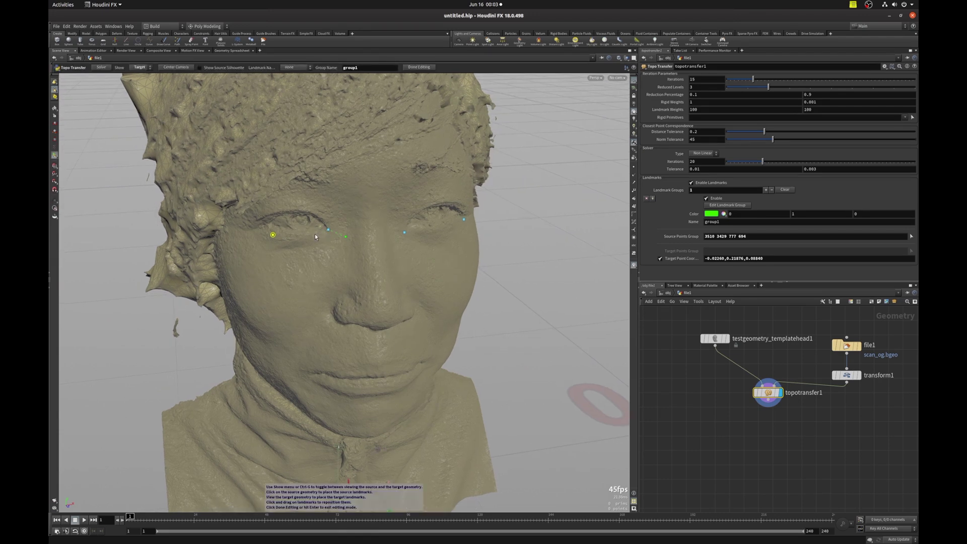
pyautogui.keyDown('alt'); pyautogui.moveTo(273, 240); pyautogui.dragTo(254, 231); pyautogui.keyUp('alt')
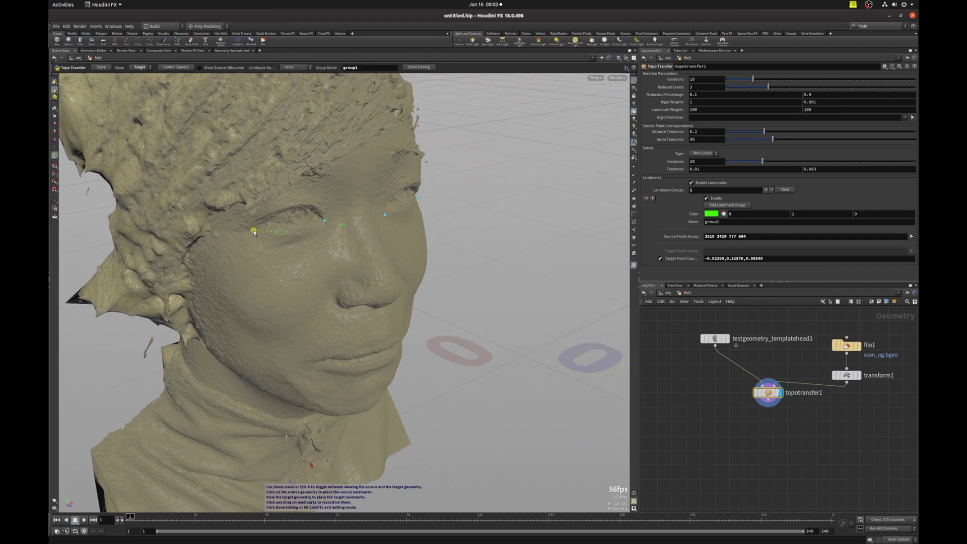
pyautogui.click(253, 228)
# - Place the target landmarks of the scan's left eye on its inner and outer corners
pyautogui.press('space')
pyautogui.moveTo(262, 228); pyautogui.dragTo(387, 244)
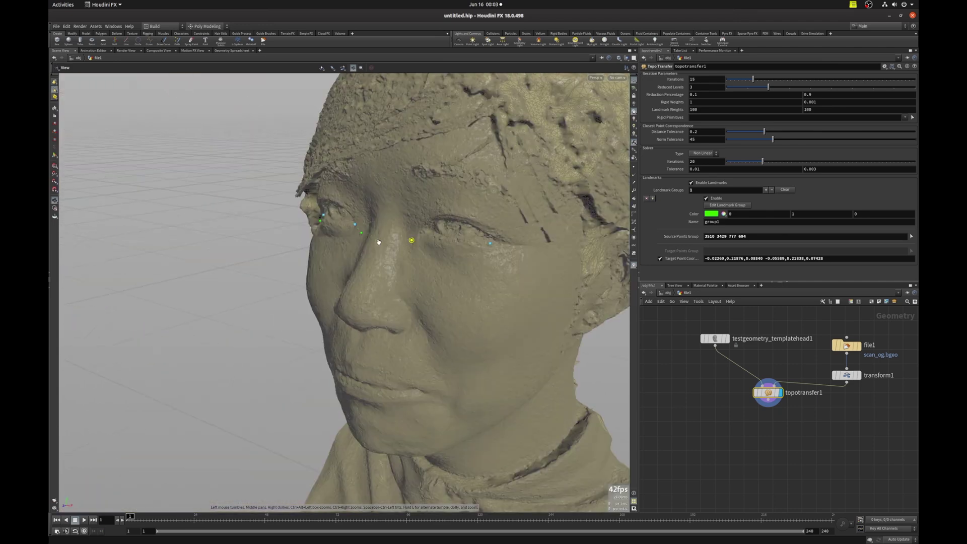
pyautogui.click(420, 234)
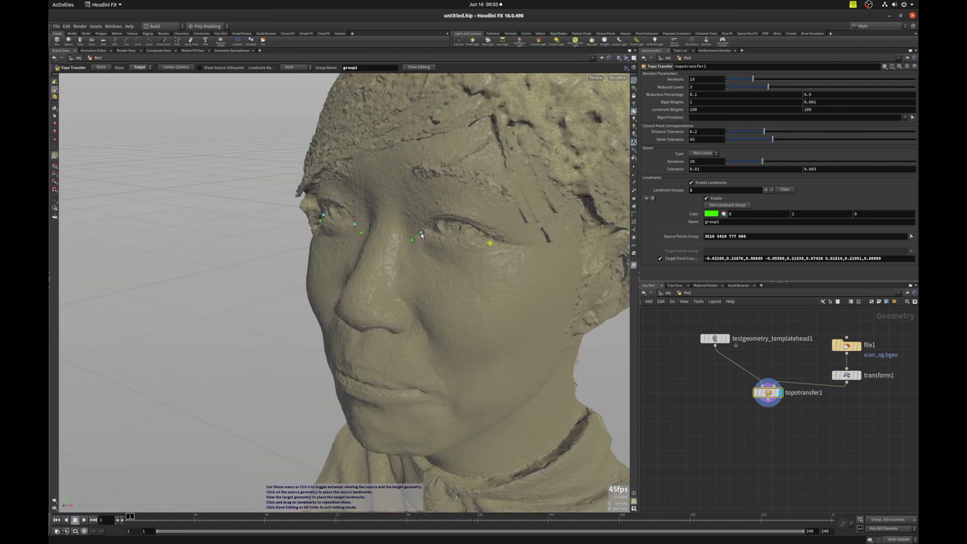
pyautogui.keyDown('alt'); pyautogui.moveTo(489, 245); pyautogui.dragTo(404, 282); pyautogui.keyUp('alt')
pyautogui.click(499, 243)
# - Return to the source head and add a landmark beside each nostril
pyautogui.hotkey('ctrl', 'g')
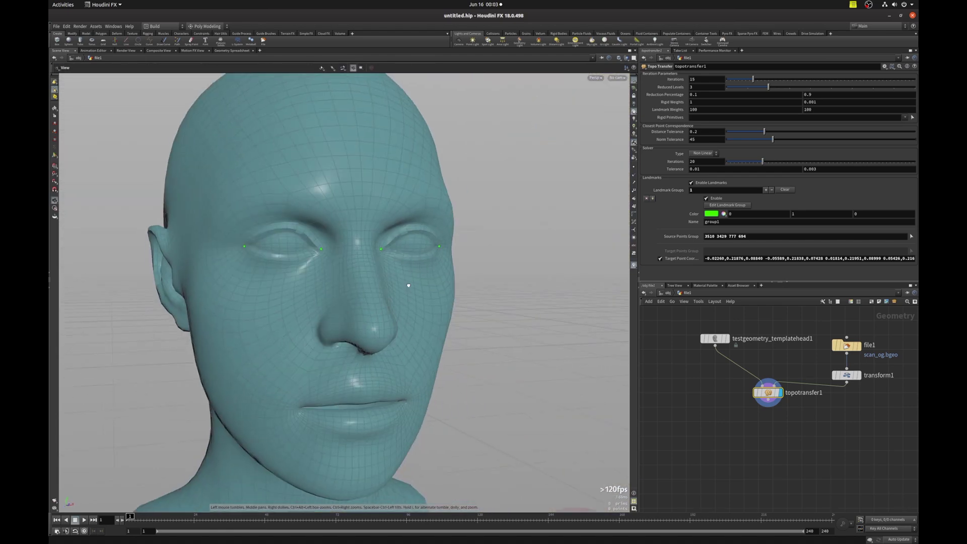
pyautogui.click(317, 341)
pyautogui.moveTo(374, 342); pyautogui.dragTo(395, 333)
pyautogui.click(386, 332)
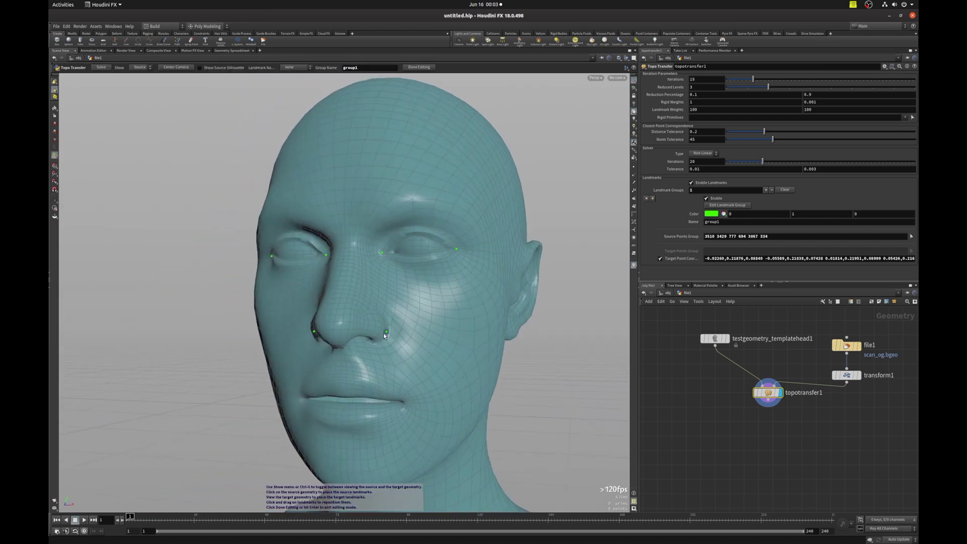
# - Position the two matching nostril landmarks on the target scan's nose
pyautogui.hotkey('ctrl', 'g')
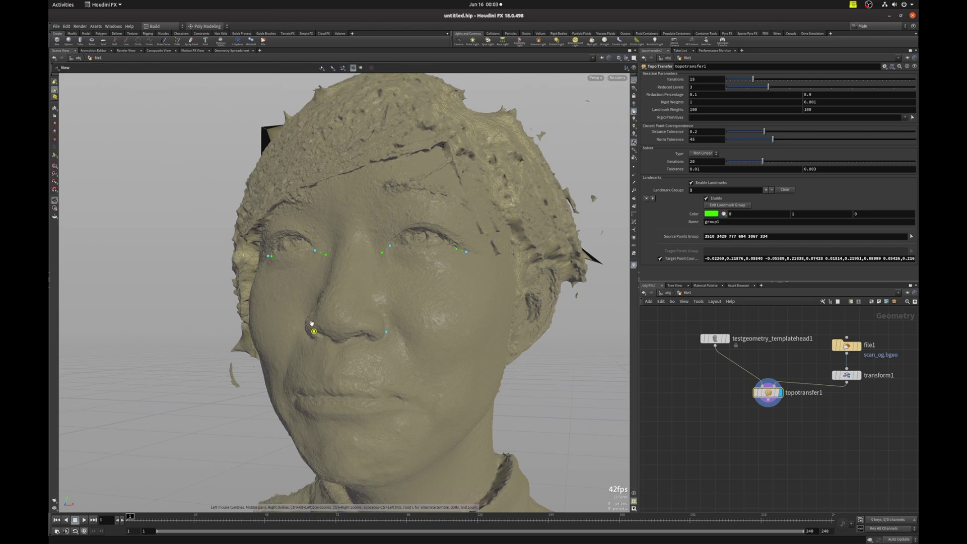
pyautogui.moveTo(314, 327); pyautogui.dragTo(393, 331)
pyautogui.moveTo(288, 333)
pyautogui.keyDown('alt'); pyautogui.mouseDown()
pyautogui.moveTo(307, 318)
pyautogui.moveTo(281, 331)
pyautogui.mouseUp(); pyautogui.keyUp('alt')
pyautogui.keyDown('alt'); pyautogui.moveTo(350, 320); pyautogui.dragTo(283, 322); pyautogui.keyUp('alt')
pyautogui.press('Return')
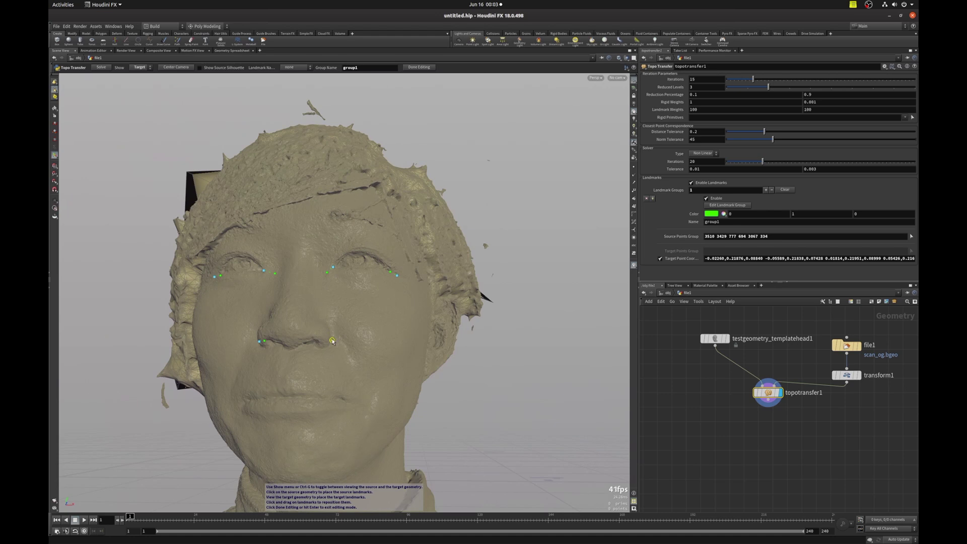
pyautogui.moveTo(367, 334); pyautogui.dragTo(270, 390)
# - Switch to the source head and add a landmark at each corner of the mouth
pyautogui.hotkey('ctrl', 'g')
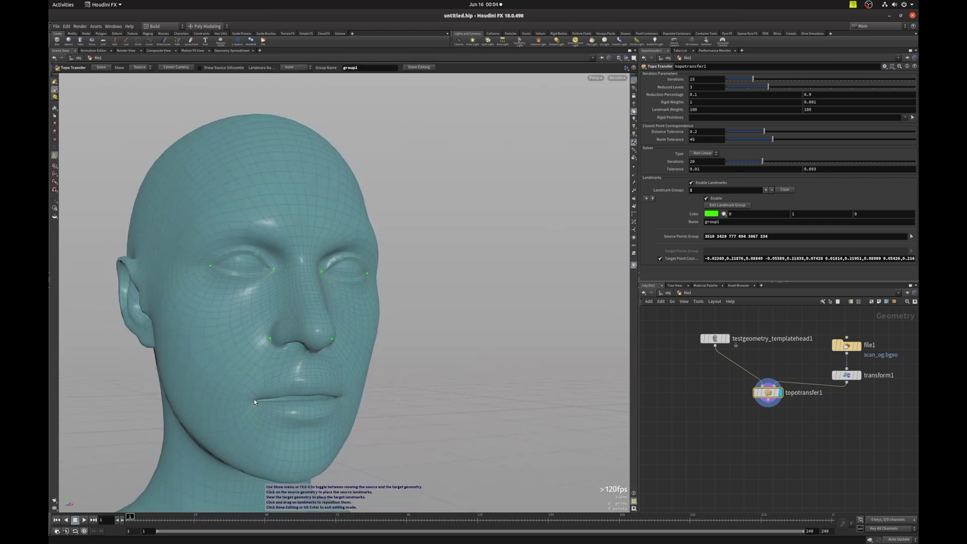
pyautogui.click(252, 401)
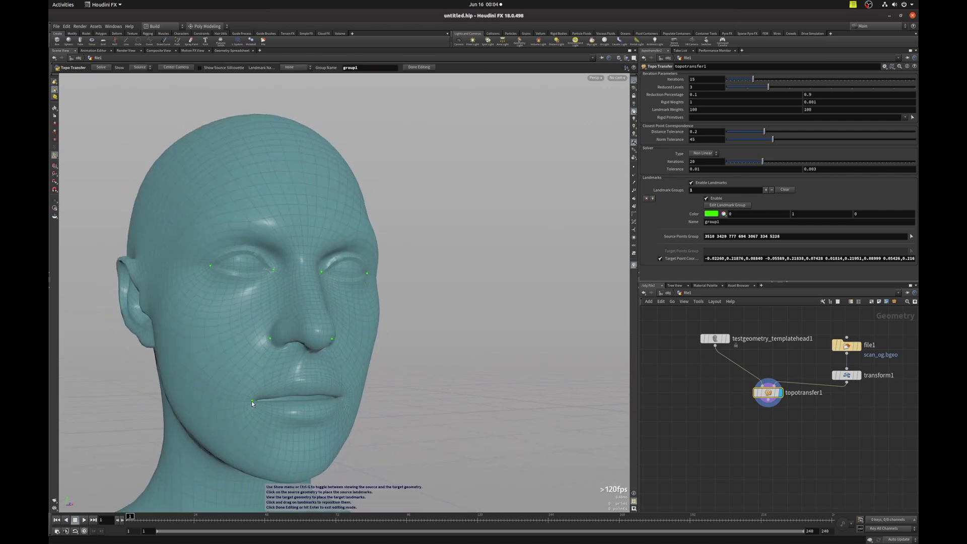
pyautogui.moveTo(342, 397)
pyautogui.mouseDown()
pyautogui.moveTo(302, 396)
pyautogui.moveTo(355, 396)
pyautogui.mouseUp()
pyautogui.click(347, 397)
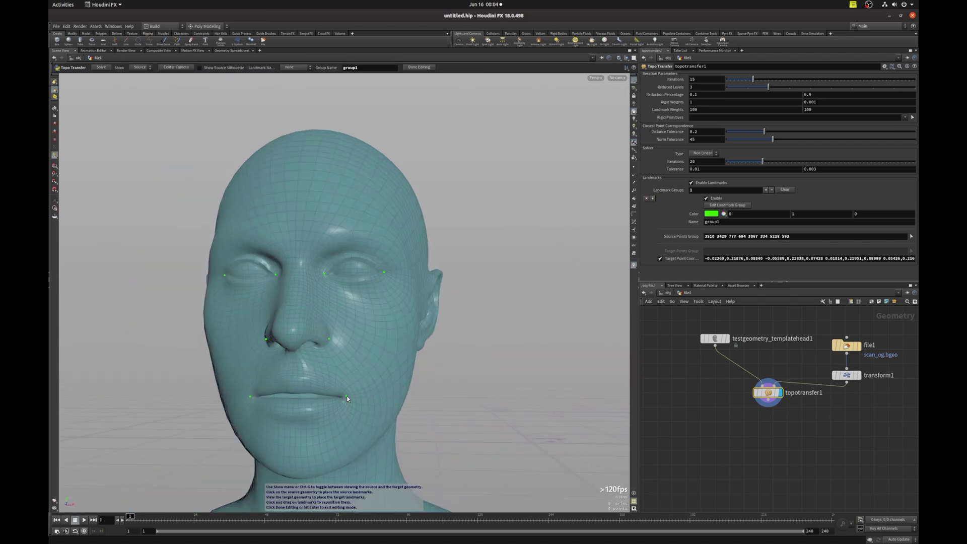
# - Position the matching landmarks at both corners of the mouth on the target scan
pyautogui.hotkey('ctrl', 'g')
pyautogui.moveTo(344, 395); pyautogui.dragTo(227, 398)
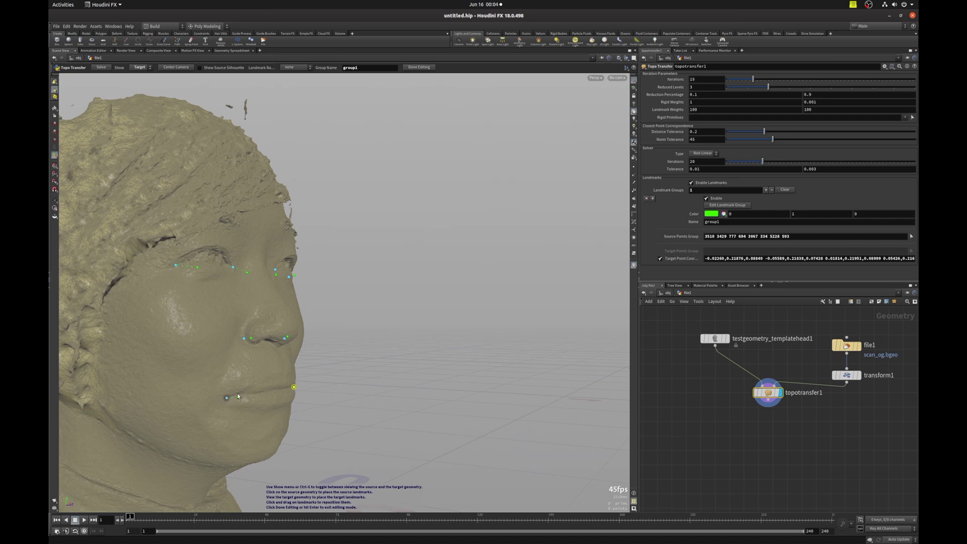
pyautogui.moveTo(287, 397)
pyautogui.mouseDown()
pyautogui.moveTo(223, 398)
pyautogui.moveTo(299, 397)
pyautogui.mouseUp()
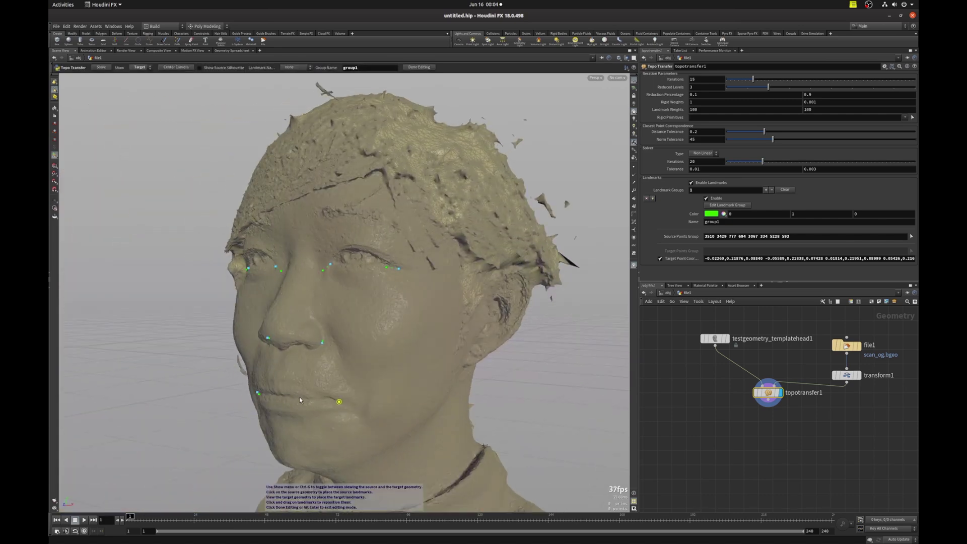
pyautogui.click(341, 403)
# - Solve the topology transfer and inspect the resulting head from the front, side and back
pyautogui.click(100, 67)
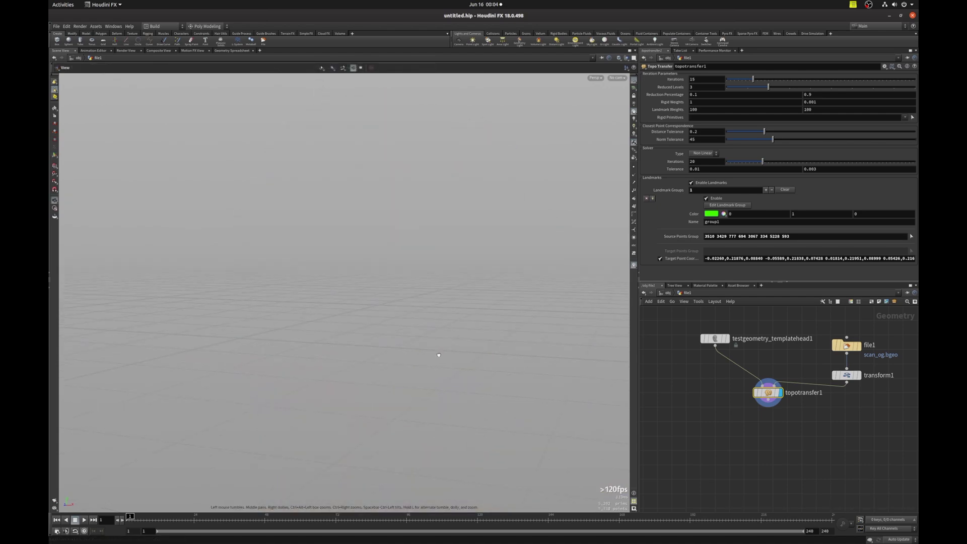
pyautogui.moveTo(439, 355); pyautogui.dragTo(274, 316, button='middle')
pyautogui.moveTo(274, 315); pyautogui.dragTo(504, 348, button='right')
pyautogui.moveTo(504, 348); pyautogui.dragTo(373, 345, button='middle')
pyautogui.moveTo(374, 345); pyautogui.dragTo(491, 387)
pyautogui.moveTo(491, 387); pyautogui.dragTo(423, 335, button='right')
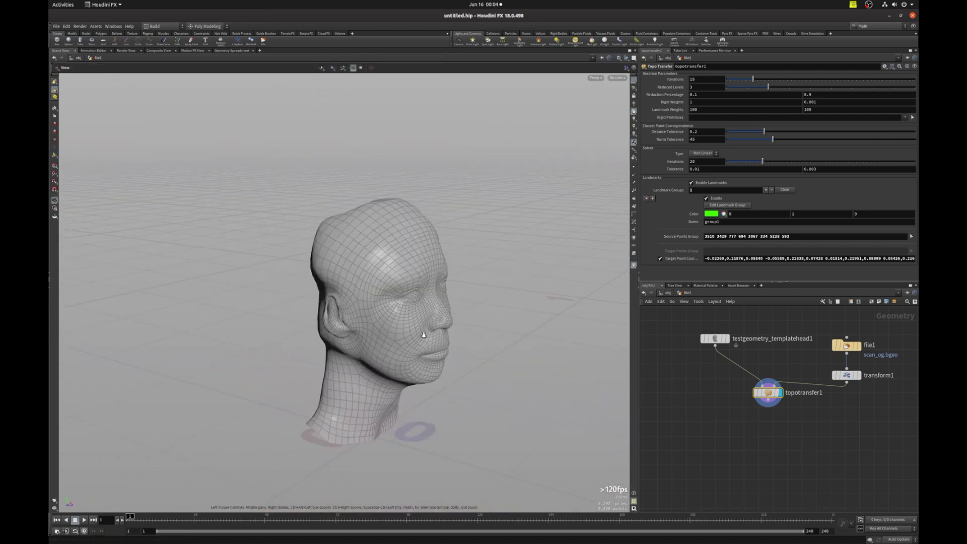
pyautogui.moveTo(423, 334); pyautogui.dragTo(558, 370)
pyautogui.moveTo(432, 353); pyautogui.dragTo(461, 330, button='middle')
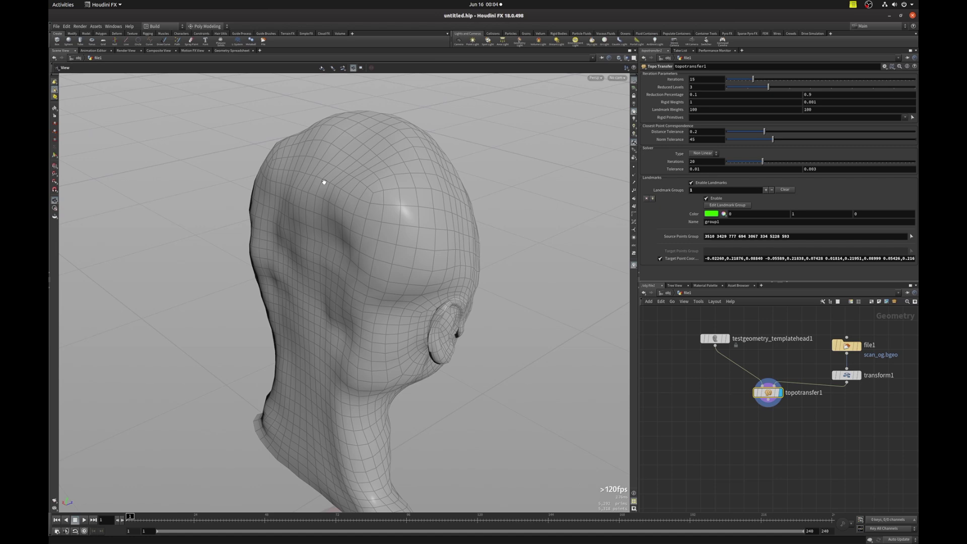
# - Review the groups available for Rigid Primitives and examine the transferred head from the front
pyautogui.click(904, 118)
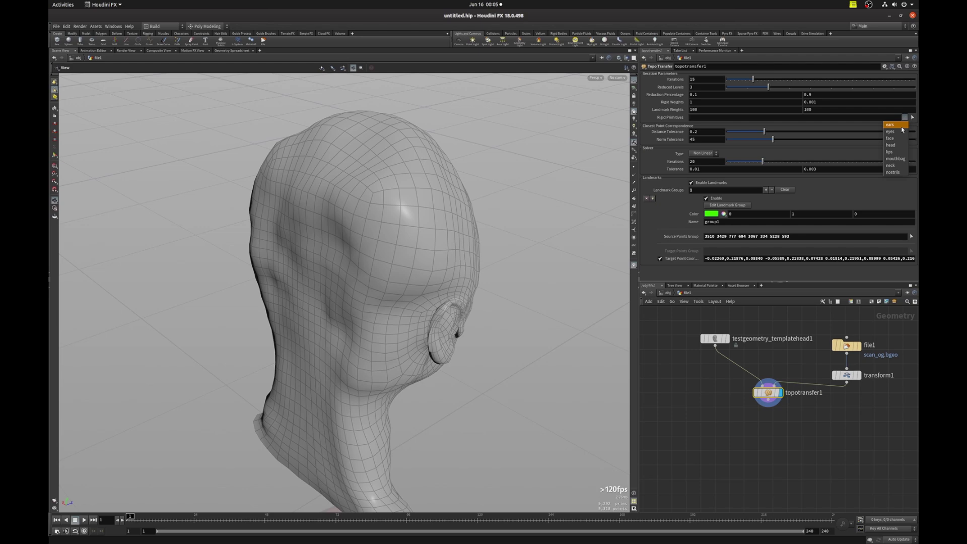
pyautogui.moveTo(500, 379); pyautogui.dragTo(355, 338)
pyautogui.moveTo(501, 331); pyautogui.dragTo(443, 449)
pyautogui.moveTo(510, 421); pyautogui.dragTo(443, 428)
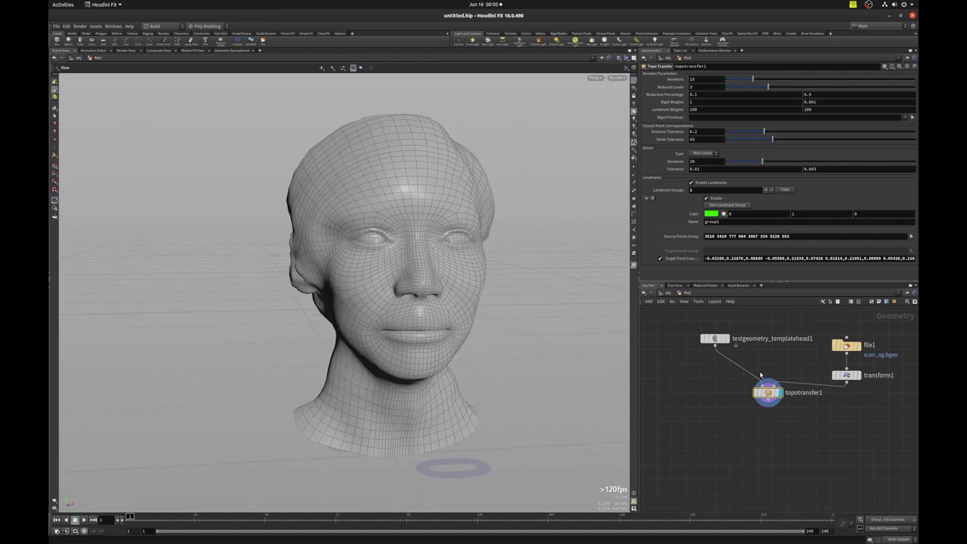
# - Bypass topotransfer1 and set its Rigid Primitives to the ears, head and neck groups
pyautogui.click(777, 392)
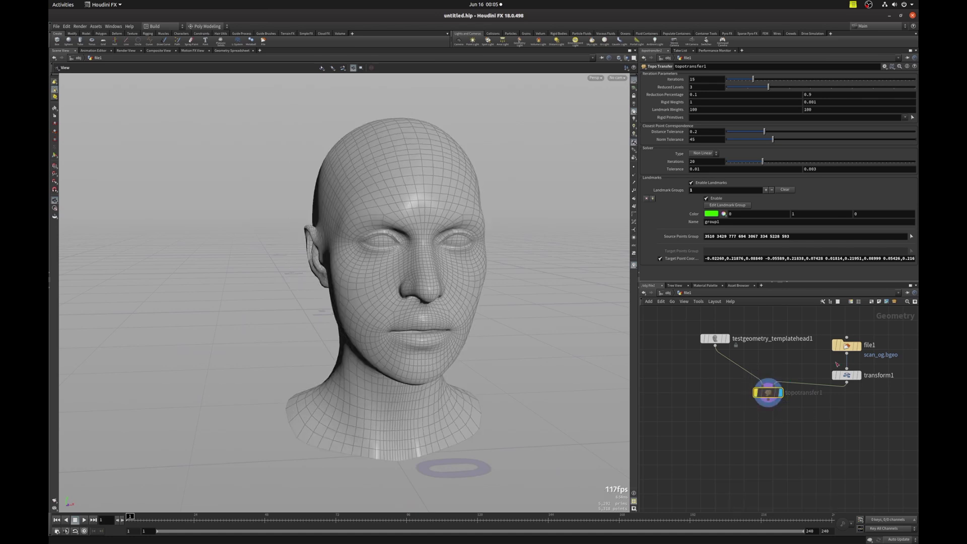
pyautogui.click(904, 118)
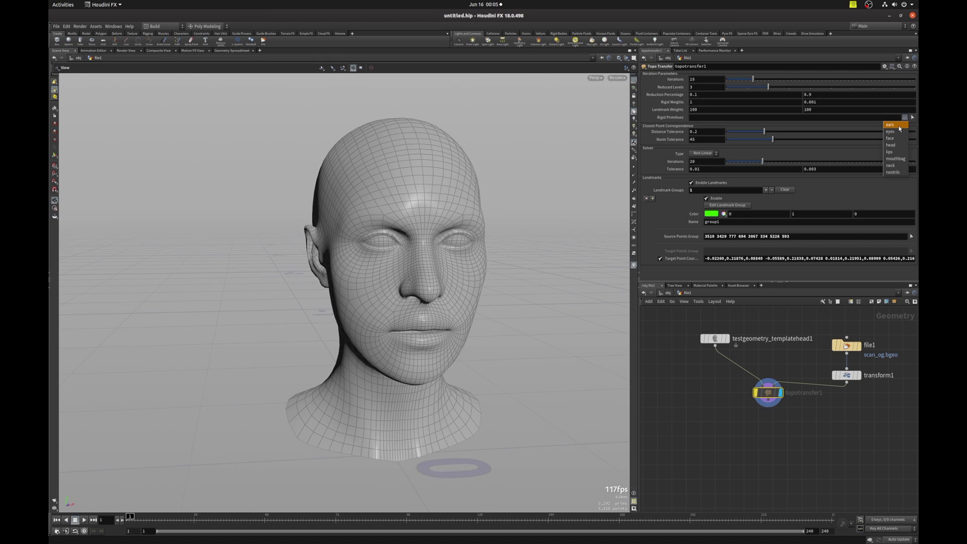
pyautogui.click(901, 126)
pyautogui.click(905, 118)
pyautogui.click(901, 145)
pyautogui.click(908, 118)
pyautogui.click(894, 165)
# - Re-enable topotransfer1 to recompute the transfer and inspect the resulting head's ears, skull and neck from several angles
pyautogui.press('b')
pyautogui.moveTo(730, 376); pyautogui.dragTo(778, 405)
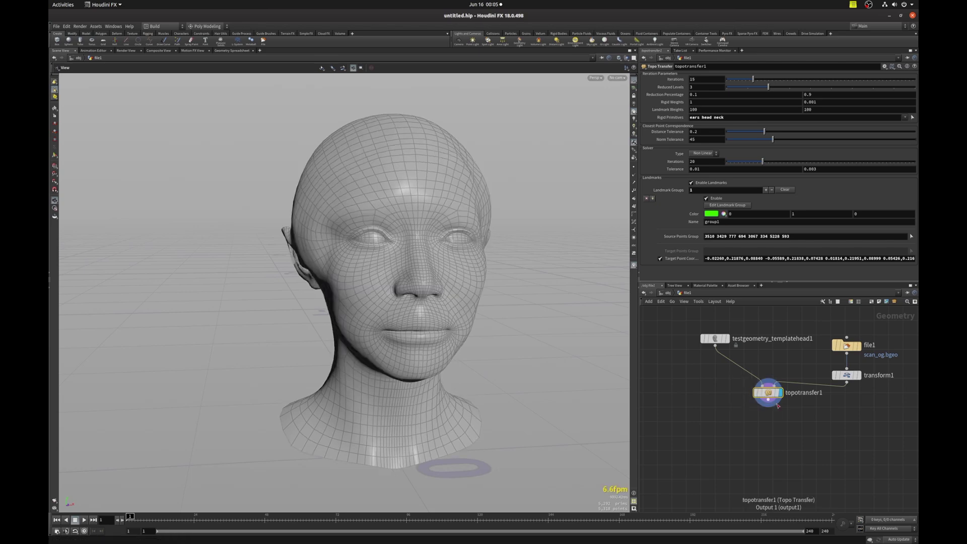
pyautogui.moveTo(396, 293); pyautogui.dragTo(286, 313)
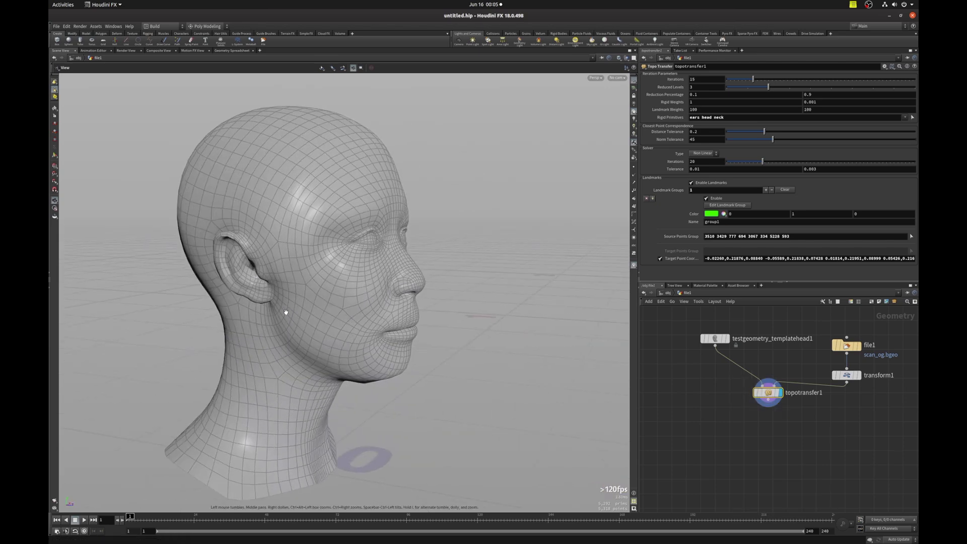
pyautogui.moveTo(273, 272); pyautogui.dragTo(306, 327)
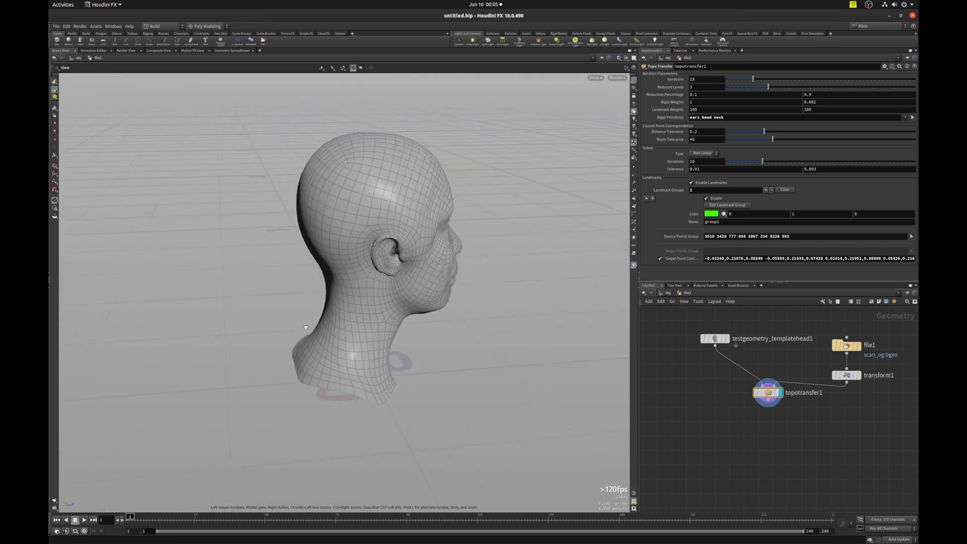
pyautogui.moveTo(372, 359); pyautogui.dragTo(335, 330)
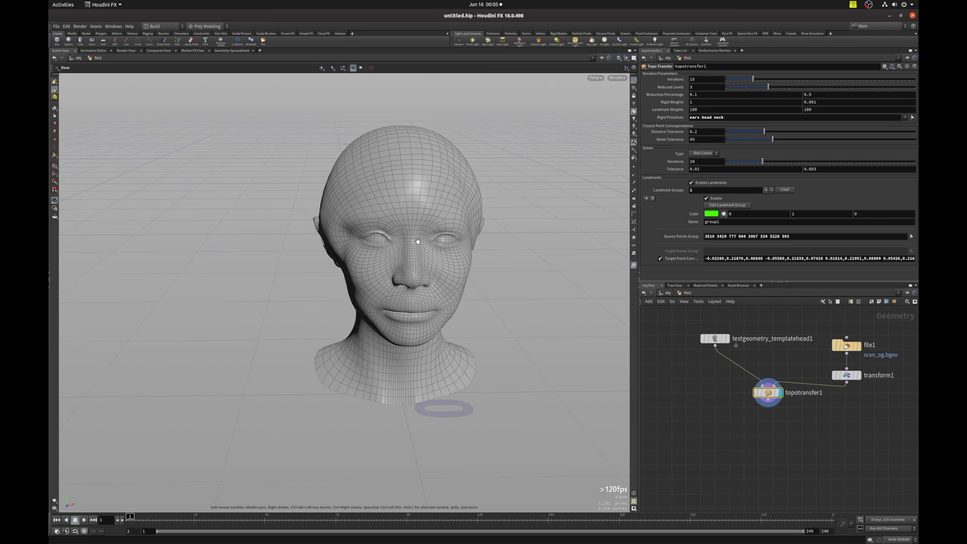
# - Reopen the Rigid Primitives selection on the template head, extend it over the forehead and nose bridge, and undo the last selection changes
pyautogui.click(912, 118)
pyautogui.moveTo(359, 223)
pyautogui.keyDown('alt'); pyautogui.mouseDown()
pyautogui.moveTo(485, 204)
pyautogui.moveTo(343, 227)
pyautogui.mouseUp(); pyautogui.keyUp('alt')
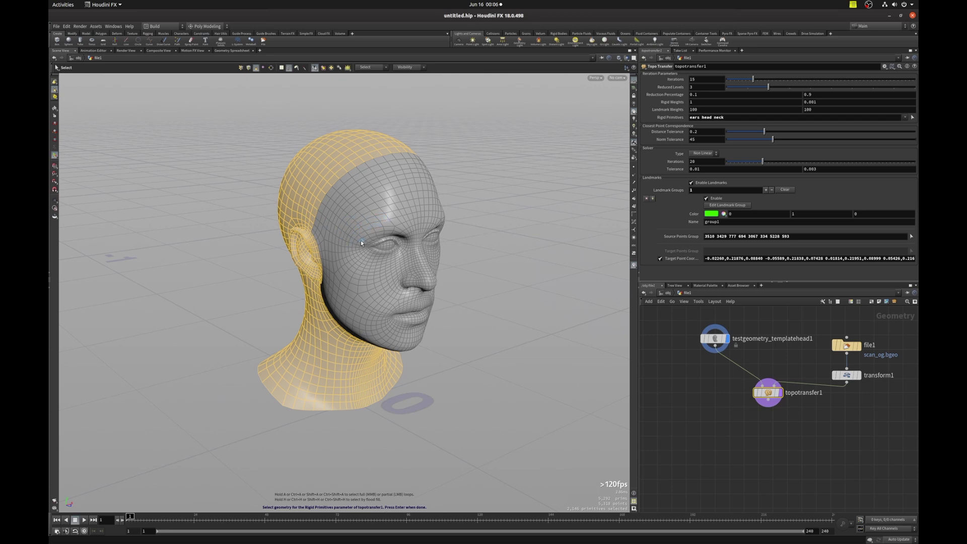
pyautogui.moveTo(360, 240); pyautogui.dragTo(360, 222)
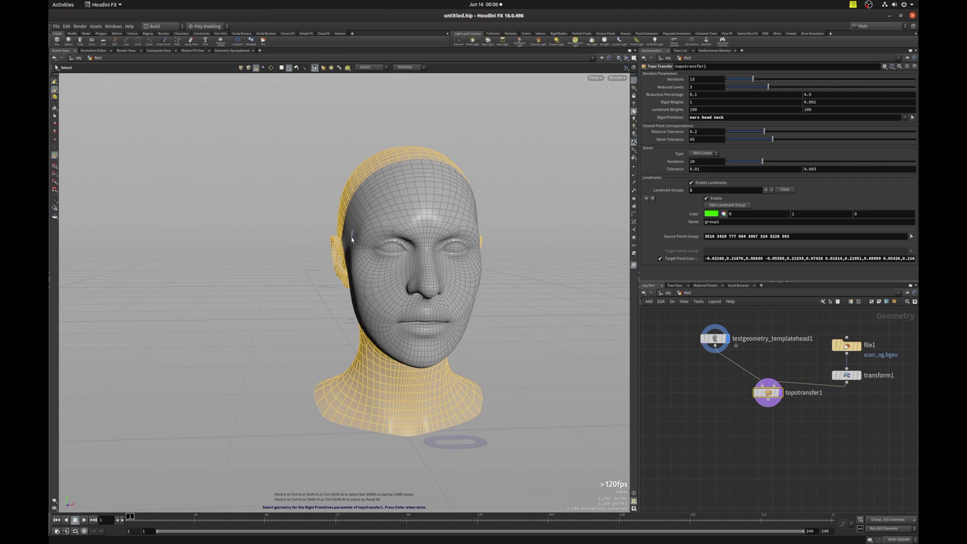
pyautogui.moveTo(351, 238); pyautogui.dragTo(292, 270)
pyautogui.hotkey('ctrl', 'z')
pyautogui.hotkey('ctrl', 'z')
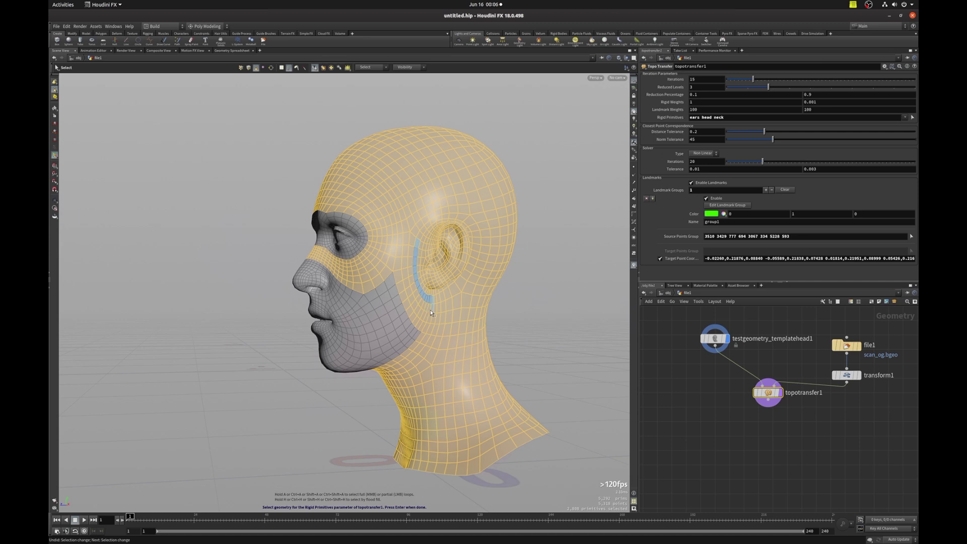
# - Add the primitive strips along the rear cheek and jaw in front of the ear to the rigid selection
pyautogui.keyDown('shift'); pyautogui.moveTo(430, 310); pyautogui.dragTo(423, 300); pyautogui.keyUp('shift')
pyautogui.keyDown('shift'); pyautogui.click(424, 343); pyautogui.keyUp('shift')
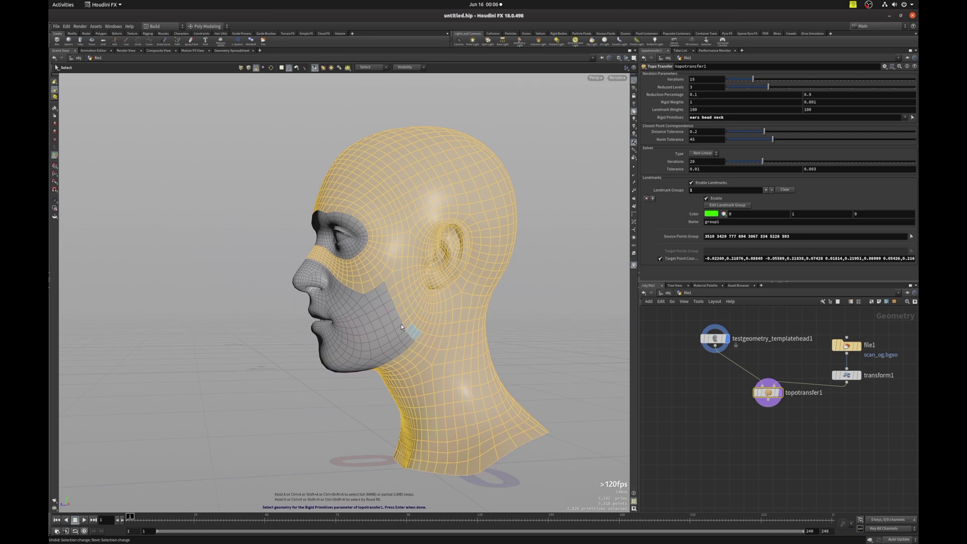
pyautogui.keyDown('shift'); pyautogui.click(383, 288); pyautogui.keyUp('shift')
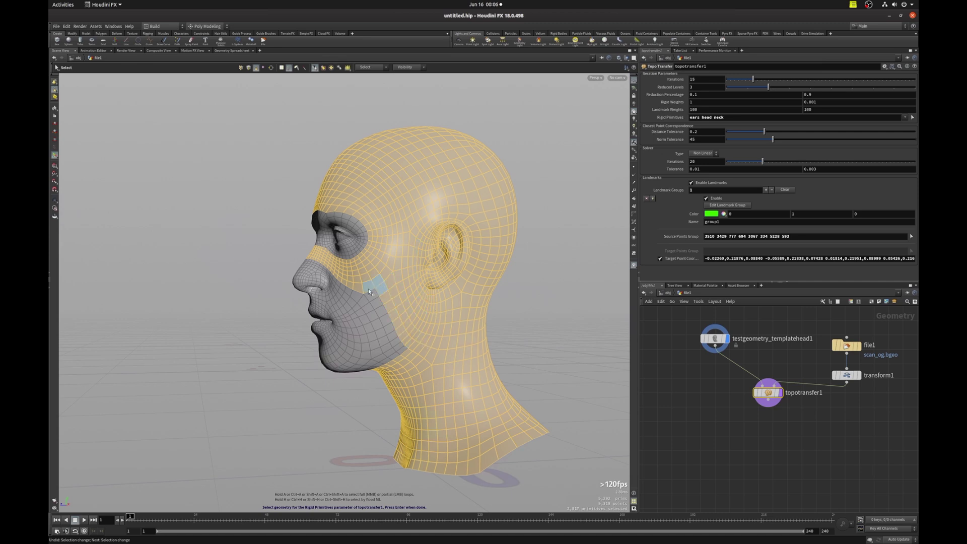
pyautogui.keyDown('shift'); pyautogui.click(403, 351); pyautogui.keyUp('shift')
pyautogui.keyDown('alt'); pyautogui.moveTo(400, 349); pyautogui.dragTo(375, 266); pyautogui.keyUp('alt')
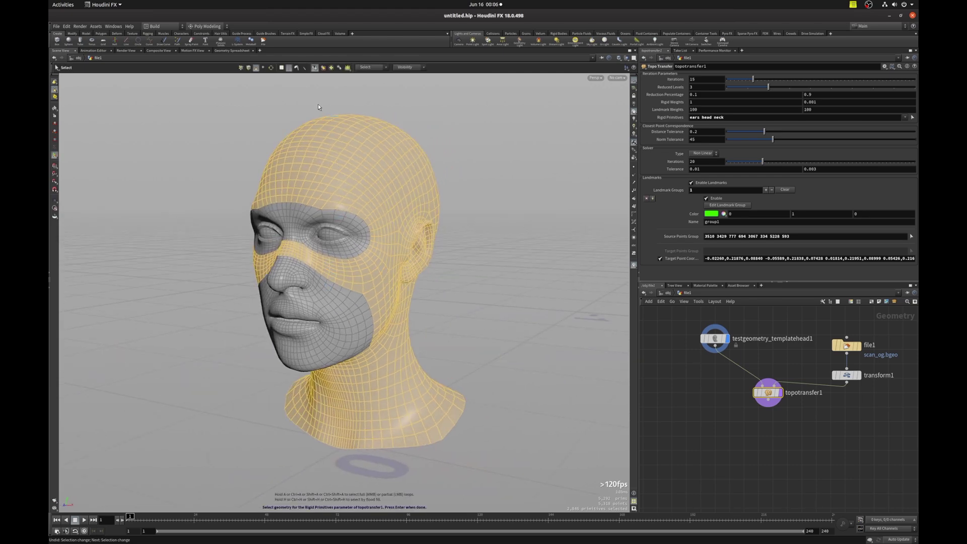
# - Remove the nose bridge and both cheeks from the selection with the brush and apply the result as topotransfer1's Rigid Primitives
pyautogui.press('Return')
pyautogui.keyDown('alt'); pyautogui.moveTo(359, 233); pyautogui.dragTo(372, 246); pyautogui.keyUp('alt')
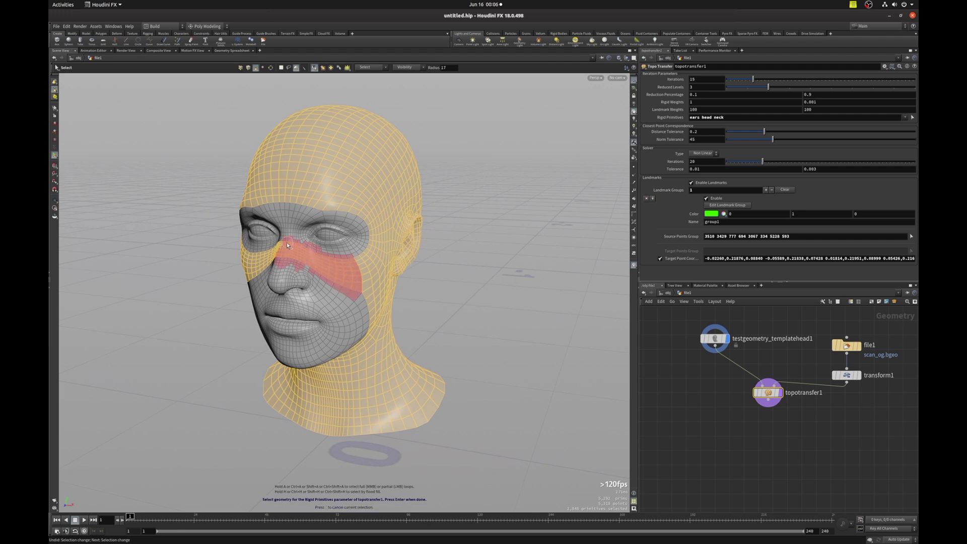
pyautogui.moveTo(287, 245)
pyautogui.keyDown('ctrl'); pyautogui.mouseDown()
pyautogui.moveTo(350, 246)
pyautogui.moveTo(254, 257)
pyautogui.mouseUp(); pyautogui.keyUp('ctrl')
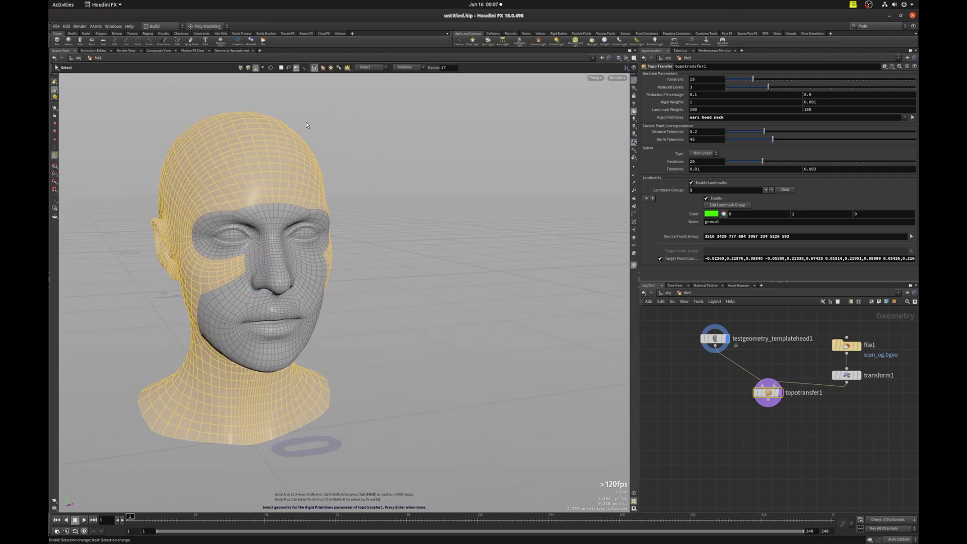
pyautogui.click(315, 71)
pyautogui.keyDown('ctrl'); pyautogui.click(213, 273); pyautogui.keyUp('ctrl')
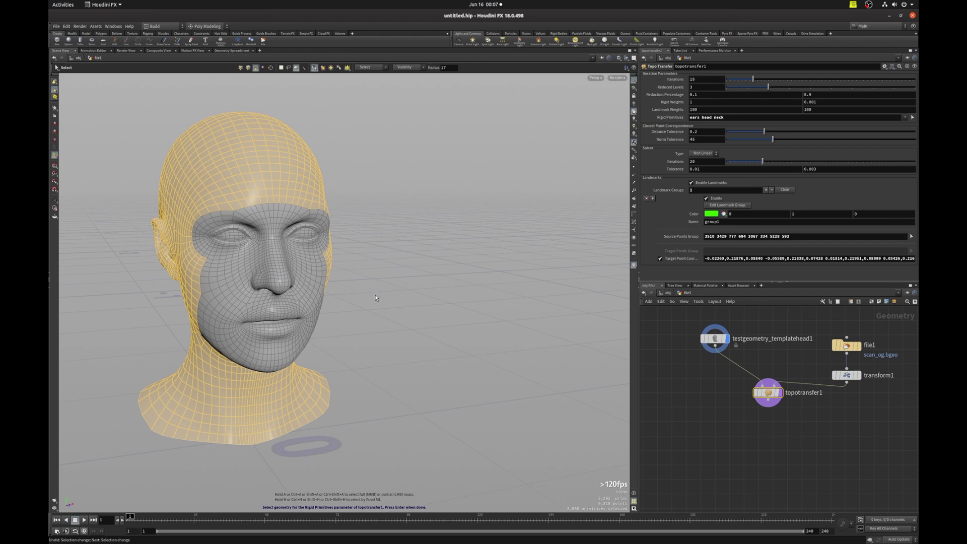
pyautogui.press('Return')
# - Inspect the recomputed head from the front and from slightly different angles
pyautogui.moveTo(375, 297); pyautogui.dragTo(421, 324)
pyautogui.moveTo(431, 287); pyautogui.dragTo(348, 304)
pyautogui.moveTo(348, 305); pyautogui.dragTo(382, 326, button='right')
pyautogui.moveTo(383, 326); pyautogui.dragTo(291, 342, button='middle')
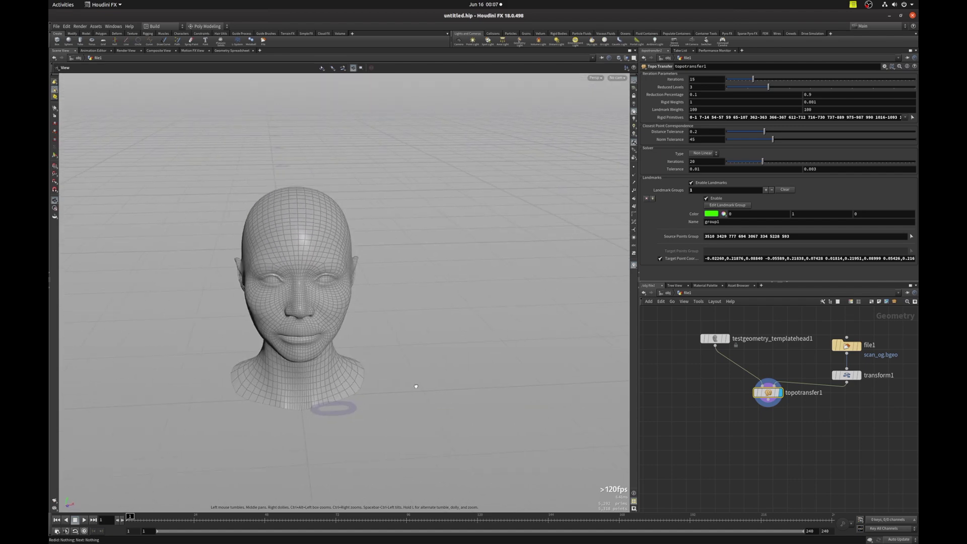
pyautogui.moveTo(416, 386); pyautogui.dragTo(408, 379)
# - Branch a Null and a Transform off transform1, set Translate X to 0.282598, and merge the offset scan with topotransfer1's output
pyautogui.moveTo(801, 453); pyautogui.dragTo(772, 451, button='middle')
pyautogui.click(844, 425)
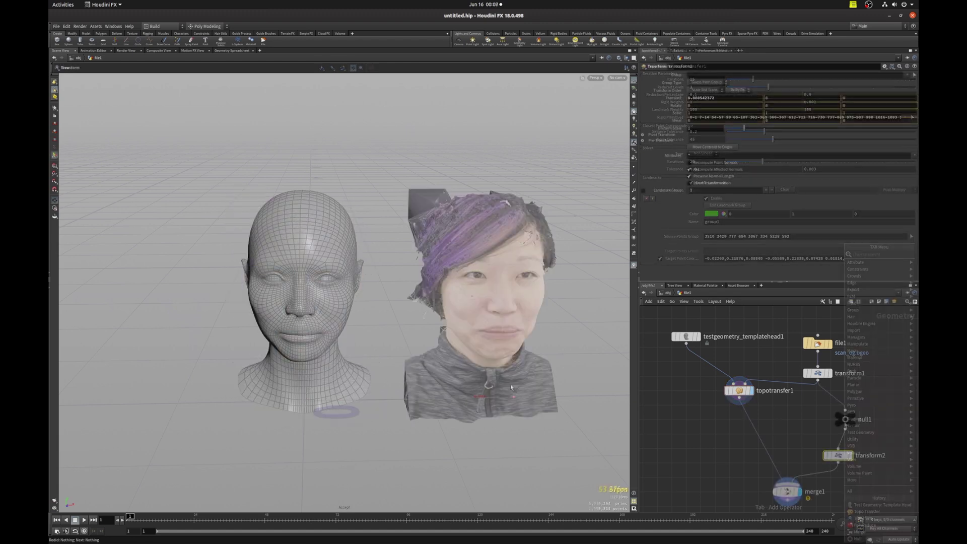
pyautogui.press('Escape')
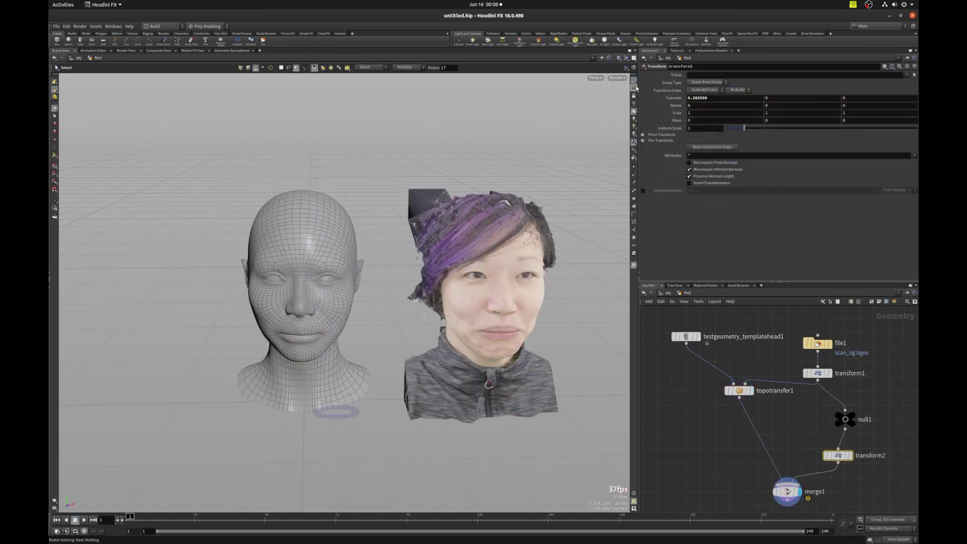
# - Compare the transferred head with the textured scan side by side from several angles, with the wireframe overlay hidden
pyautogui.moveTo(396, 299); pyautogui.dragTo(379, 289, button='middle')
pyautogui.moveTo(379, 289); pyautogui.dragTo(505, 302, button='right')
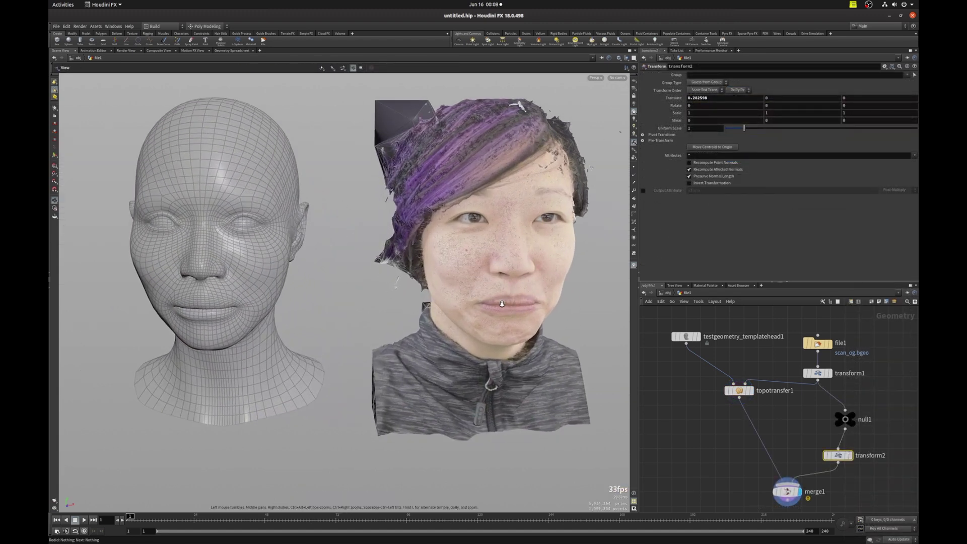
pyautogui.moveTo(444, 347)
pyautogui.mouseDown()
pyautogui.moveTo(430, 349)
pyautogui.moveTo(441, 347)
pyautogui.mouseUp()
pyautogui.moveTo(441, 347); pyautogui.dragTo(451, 345, button='right')
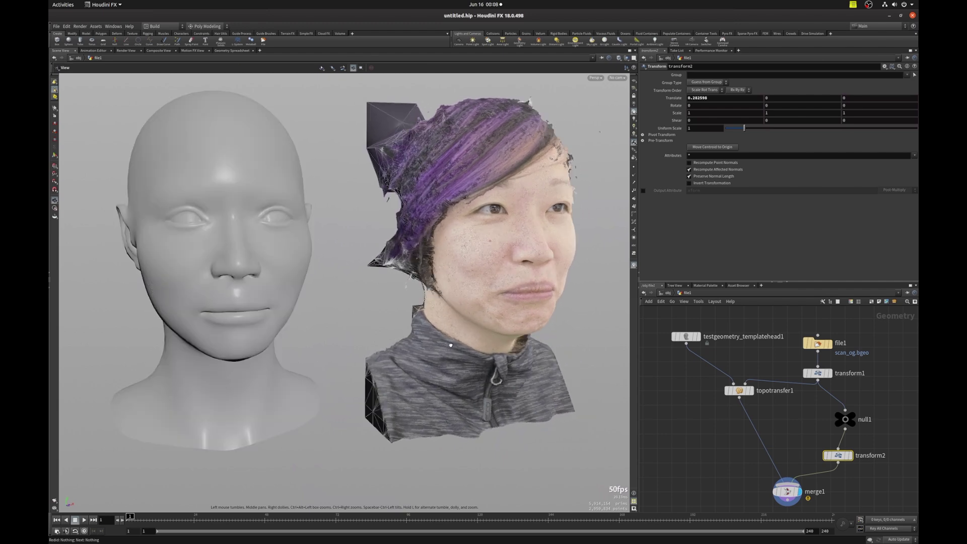
pyautogui.moveTo(451, 345); pyautogui.dragTo(406, 347)
pyautogui.press('s')
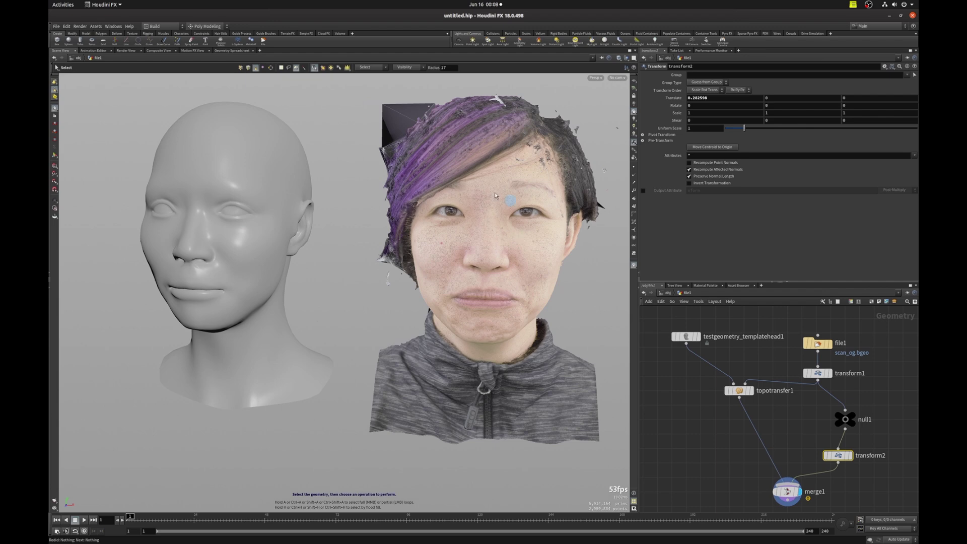
# - Examine the scan's eye, cheek and nose up close, compare both full heads, and show the wireframe over the shading again
pyautogui.keyDown('alt'); pyautogui.moveTo(513, 317); pyautogui.dragTo(423, 303, button='right'); pyautogui.keyUp('alt')
pyautogui.moveTo(403, 297)
pyautogui.keyDown('alt'); pyautogui.mouseDown()
pyautogui.moveTo(437, 305)
pyautogui.moveTo(402, 302)
pyautogui.mouseUp(); pyautogui.keyUp('alt')
pyautogui.keyDown('alt'); pyautogui.moveTo(523, 289); pyautogui.dragTo(587, 279, button='right'); pyautogui.keyUp('alt')
pyautogui.keyDown('alt'); pyautogui.moveTo(587, 279); pyautogui.dragTo(391, 278, button='middle'); pyautogui.keyUp('alt')
pyautogui.keyDown('alt'); pyautogui.moveTo(390, 277); pyautogui.dragTo(523, 291, button='right'); pyautogui.keyUp('alt')
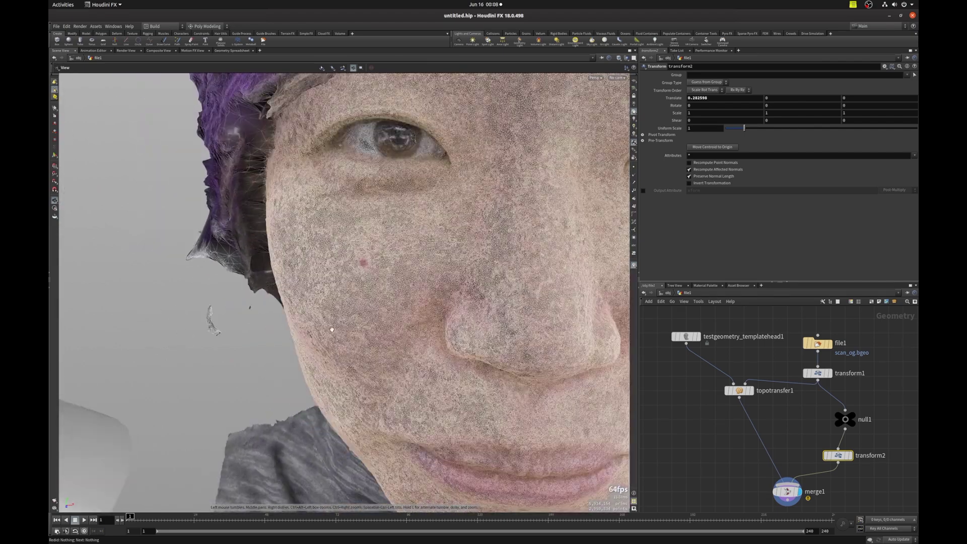
pyautogui.scroll(-10, 332, 329)
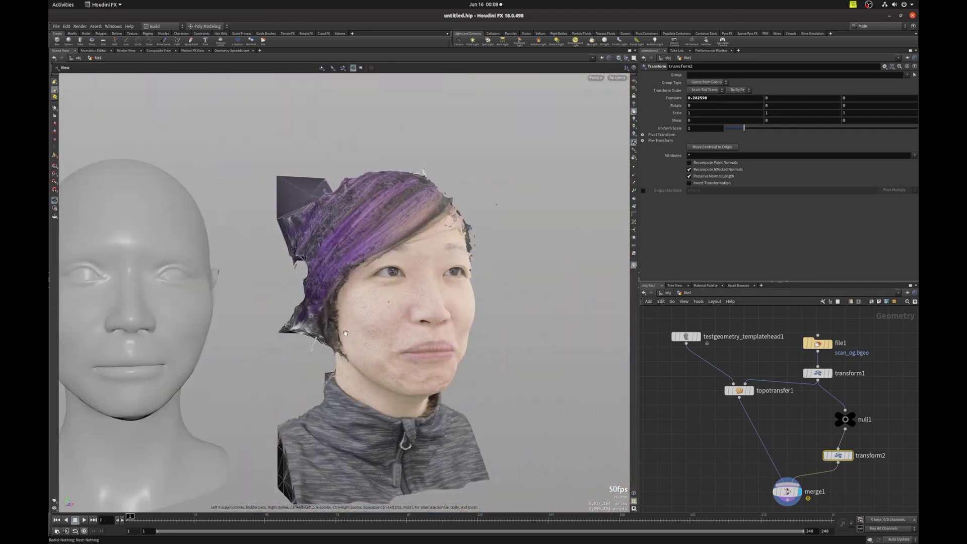
pyautogui.scroll(-4, 346, 333)
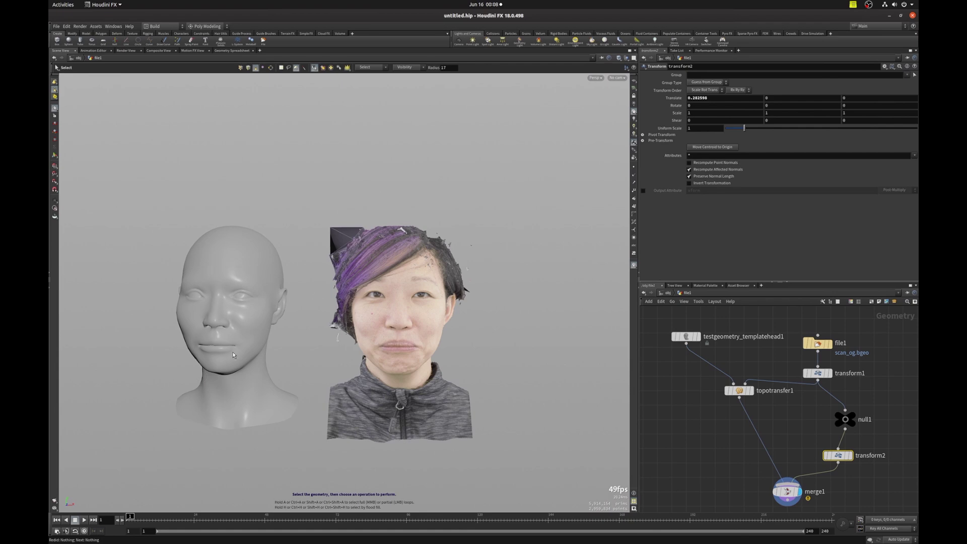
pyautogui.hotkey('shift', 'w')
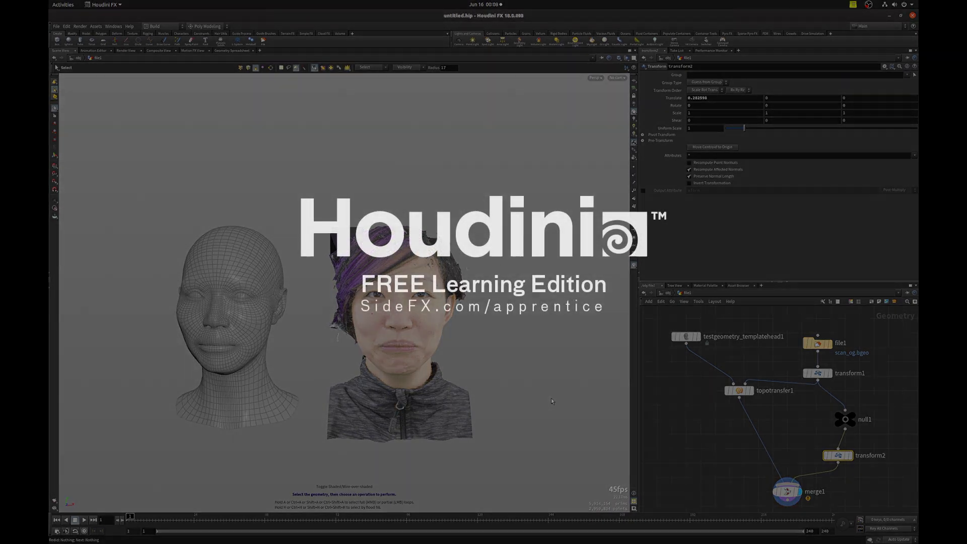